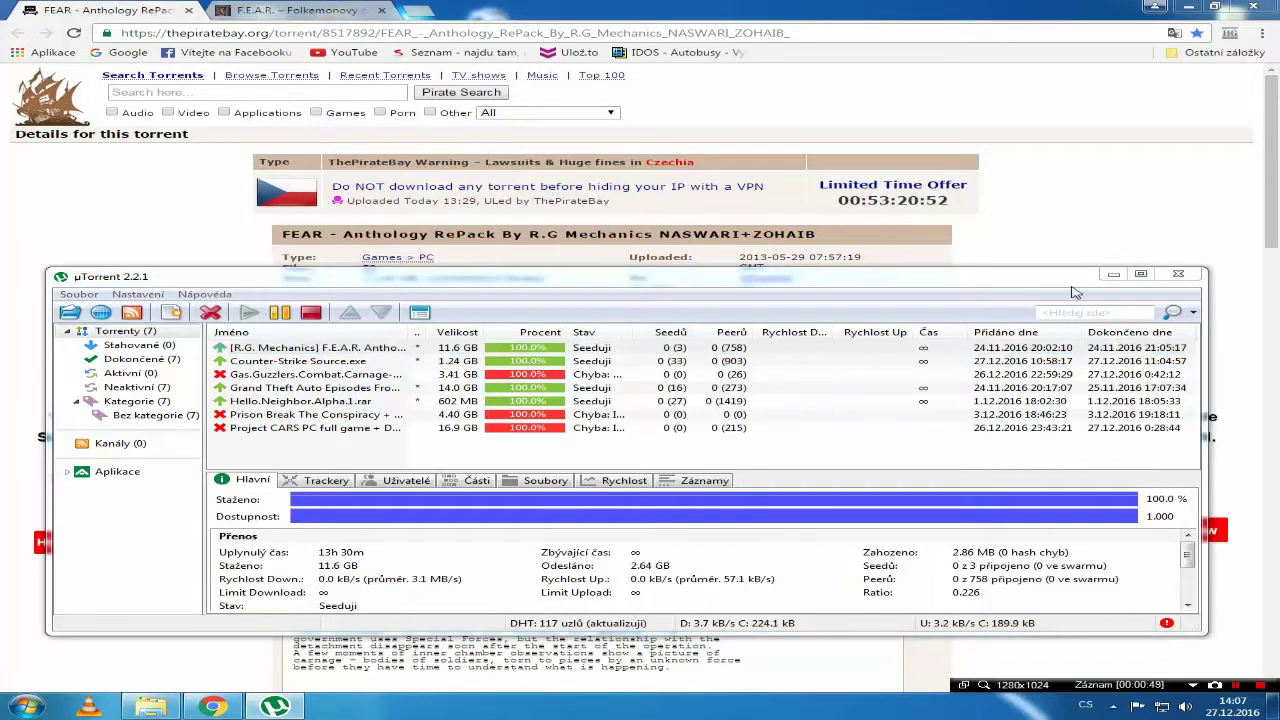
Step: Remove the selected [R.G. Mechanics] F.E.A.R. Anthology torrent from the list and exit µTorrent
key(Delete)
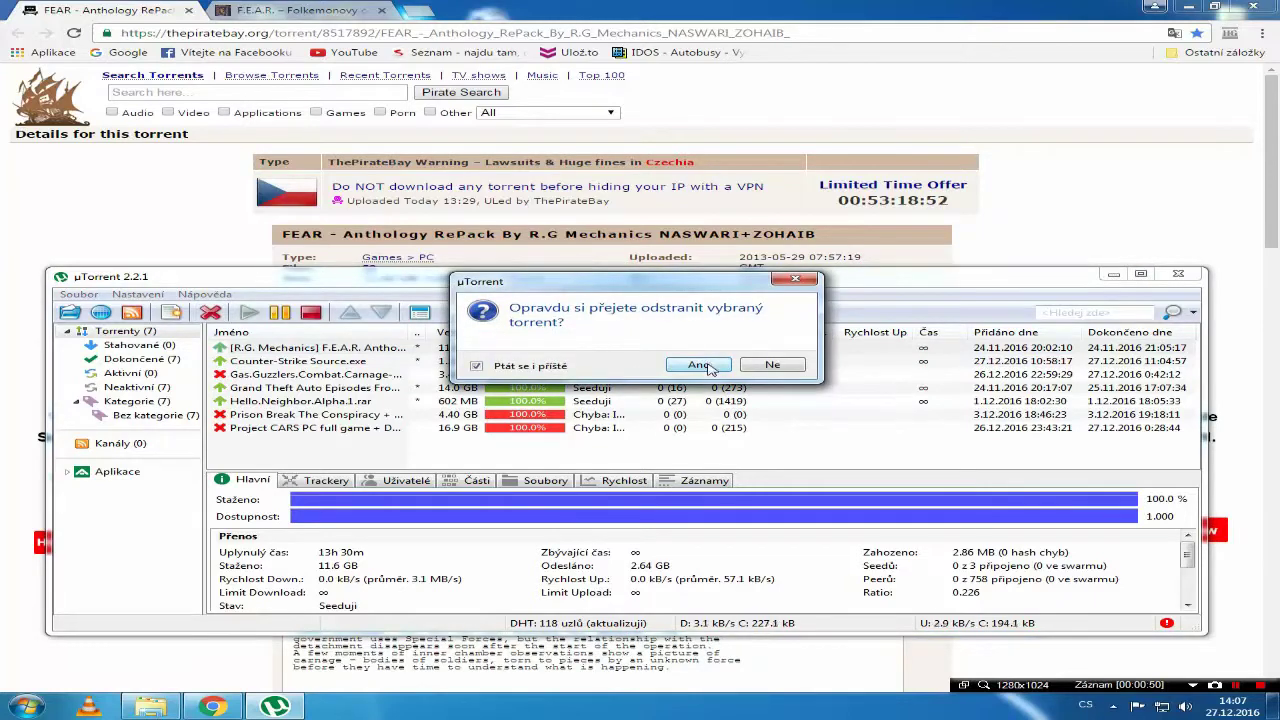
click(700, 365)
click(1178, 273)
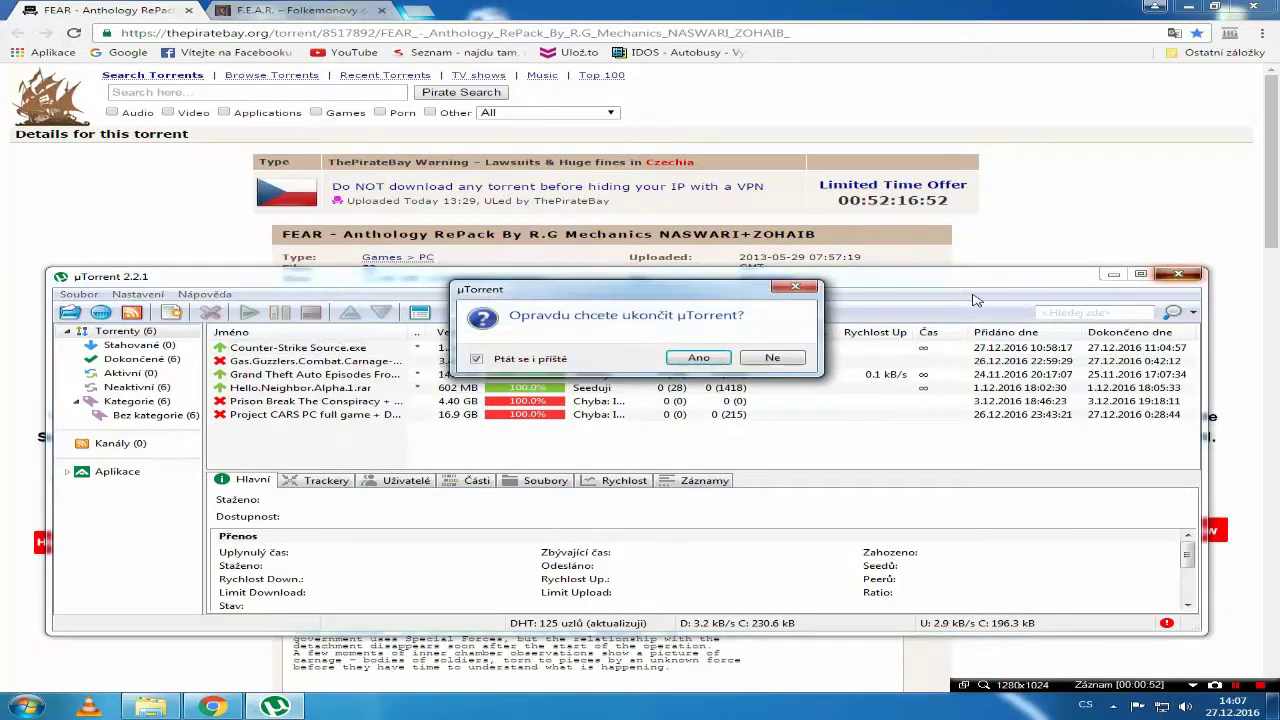
click(720, 358)
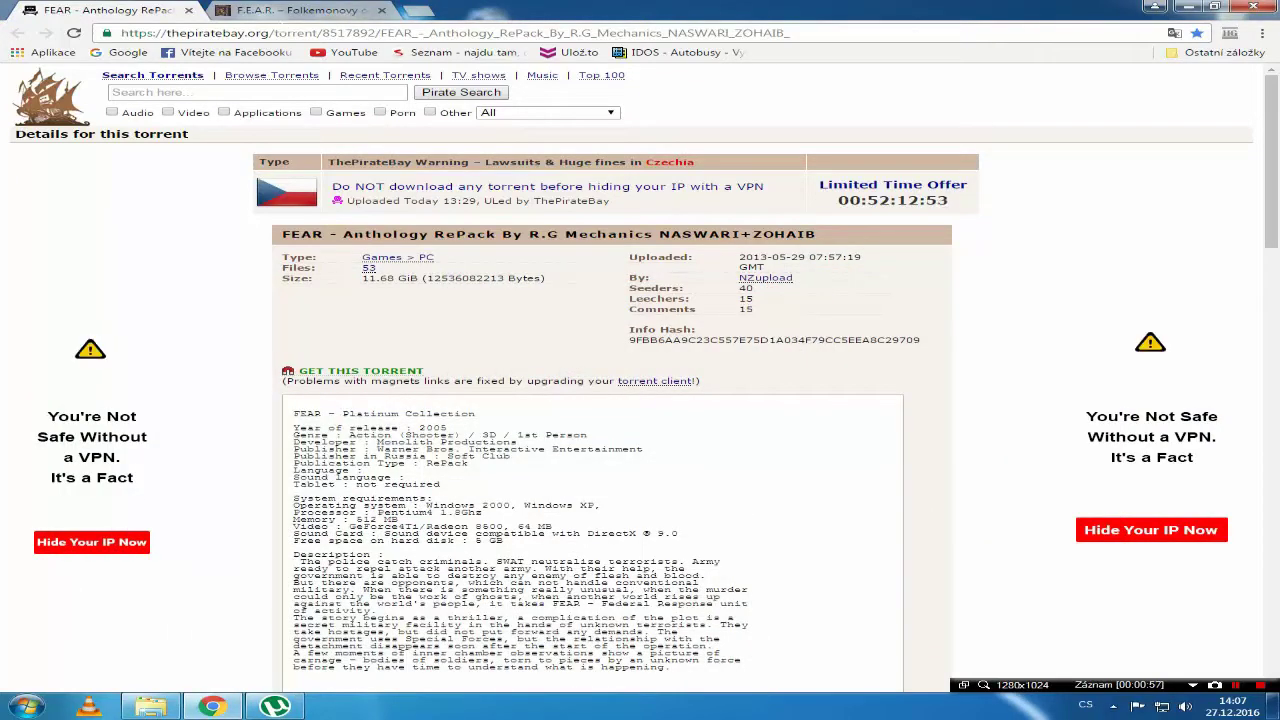
Step: Get the FEAR Anthology torrent through its magnet link, closing the ad page, and start downloading it to the Downloads folder in µTorrent
click(322, 371)
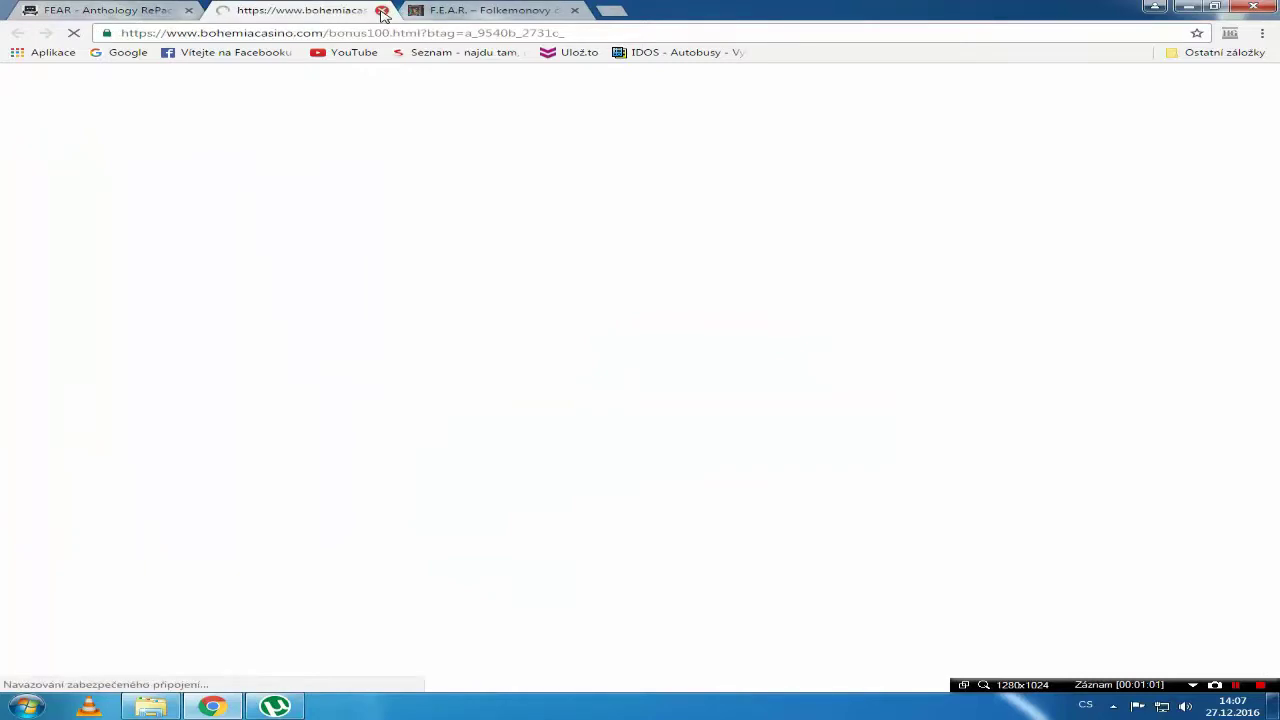
key(ctrl+w)
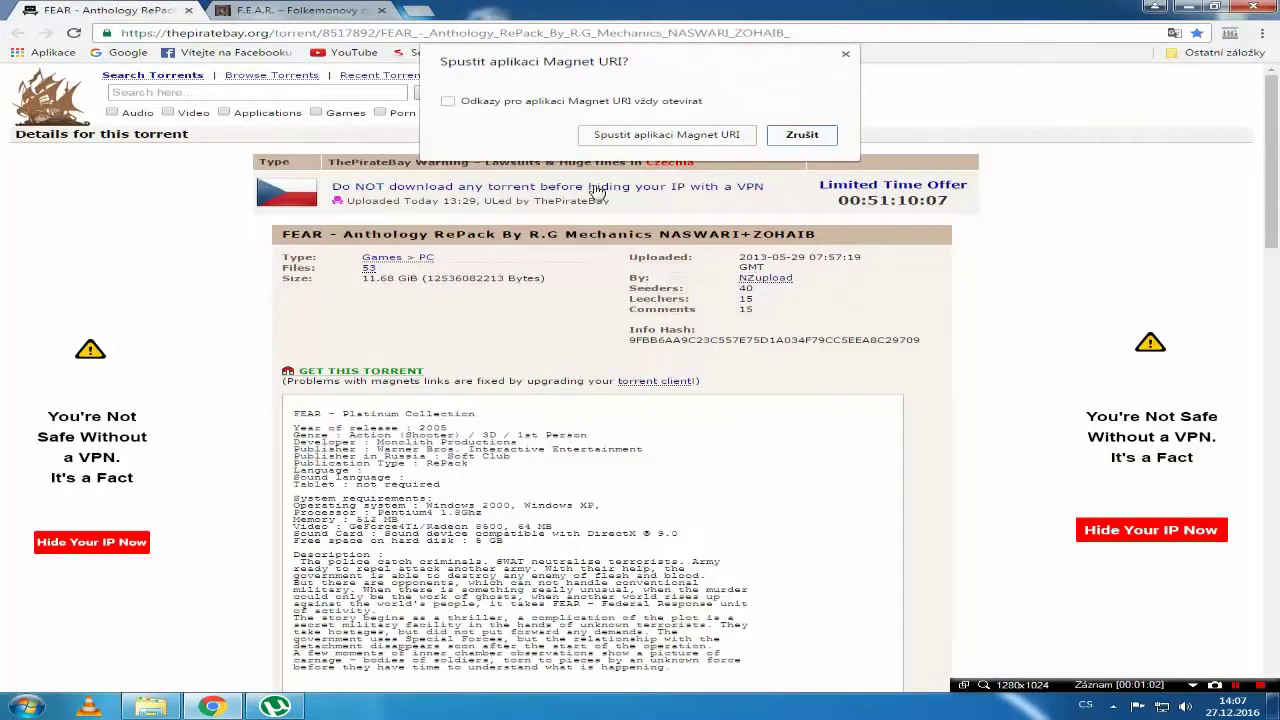
click(710, 137)
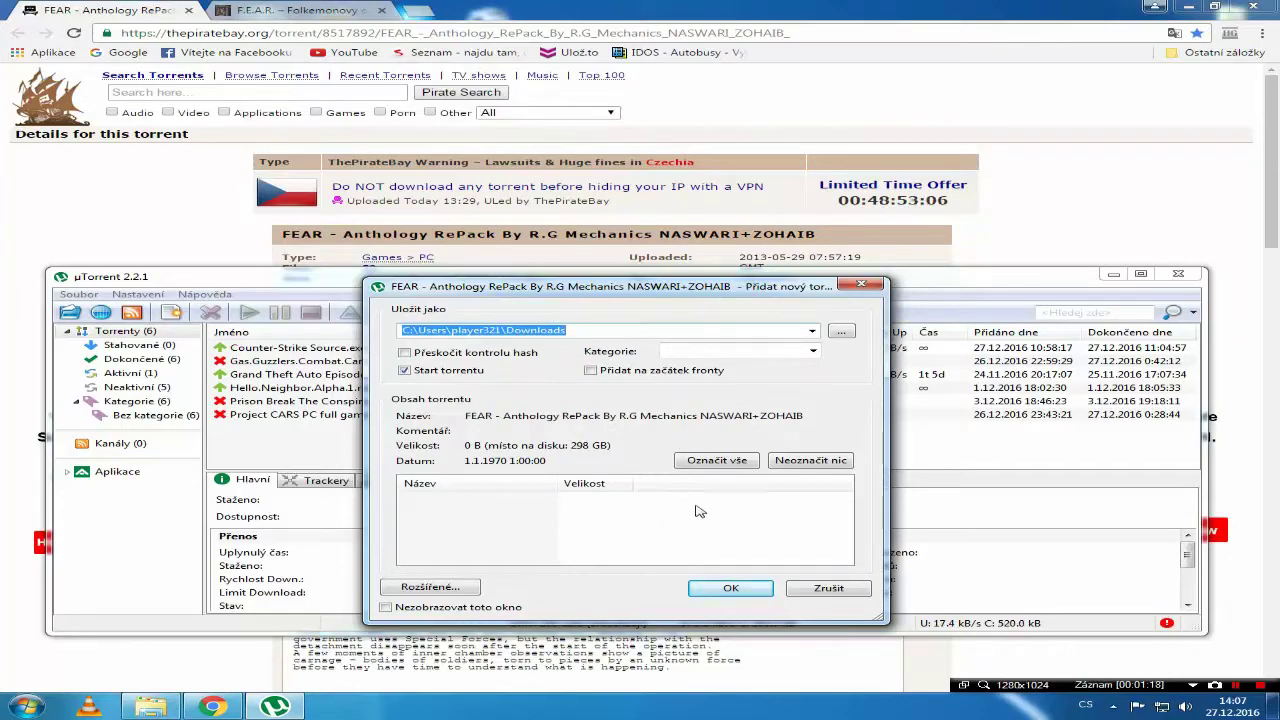
click(731, 589)
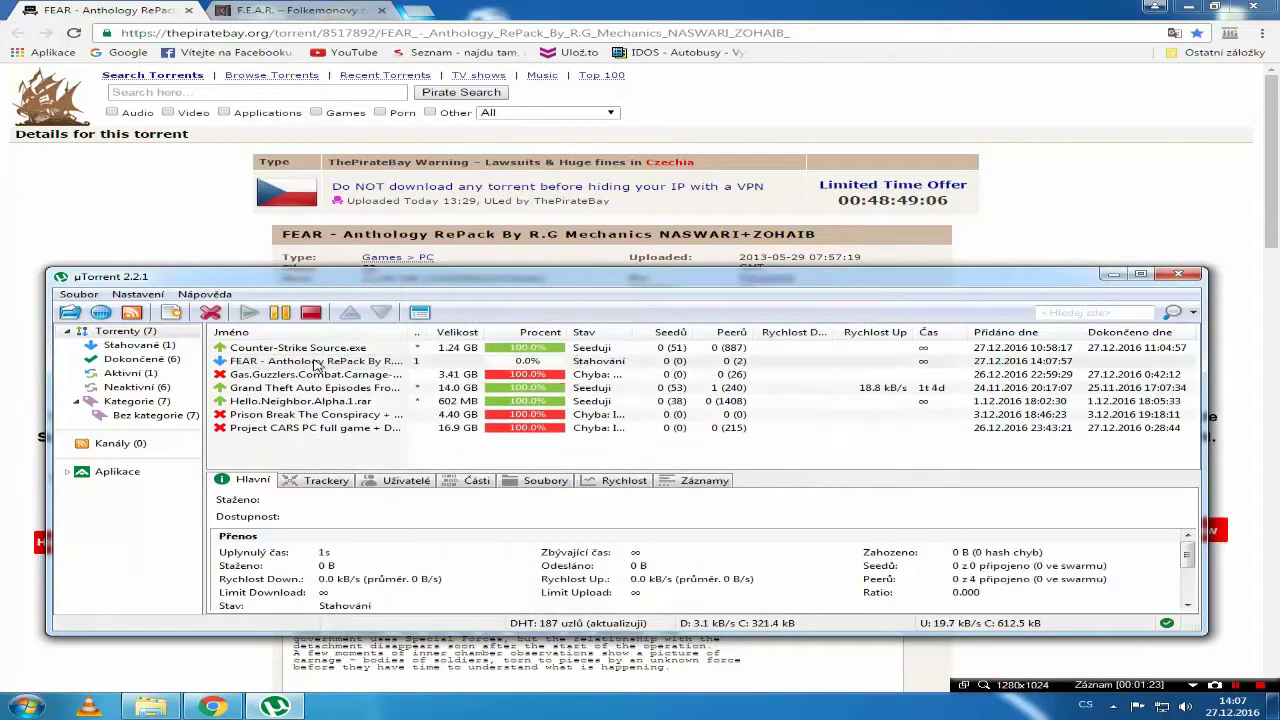
click(316, 364)
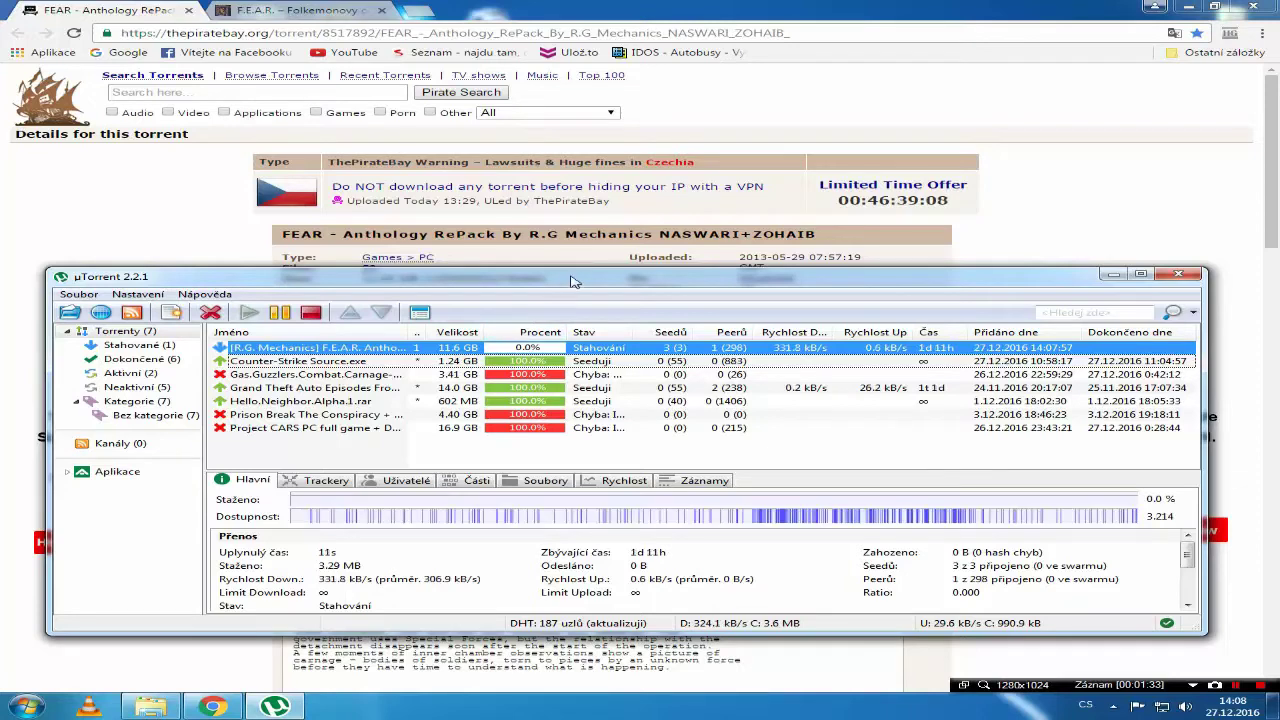
mouse_move(577, 279)
mouse_down()
mouse_move(575, 350)
mouse_move(588, 291)
mouse_up()
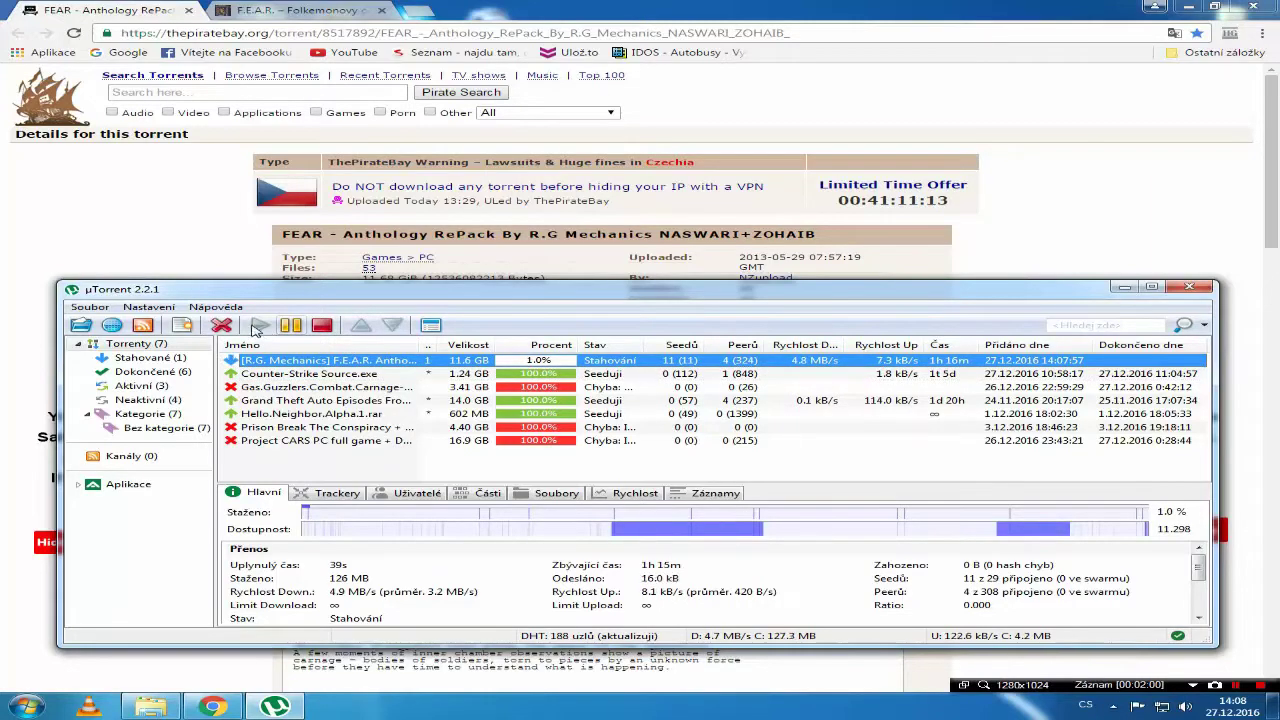
Step: Remove the downloading F.E.A.R. Anthology torrent and quit µTorrent
click(221, 325)
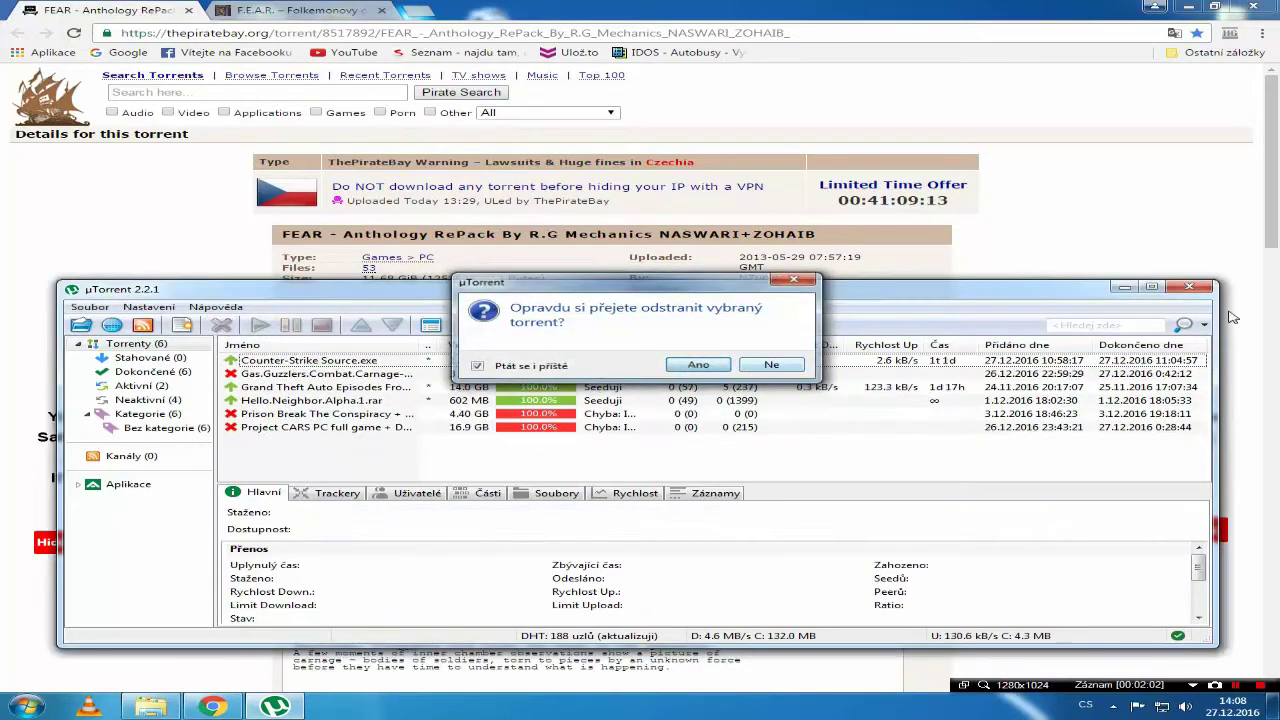
click(696, 365)
click(1189, 286)
click(716, 360)
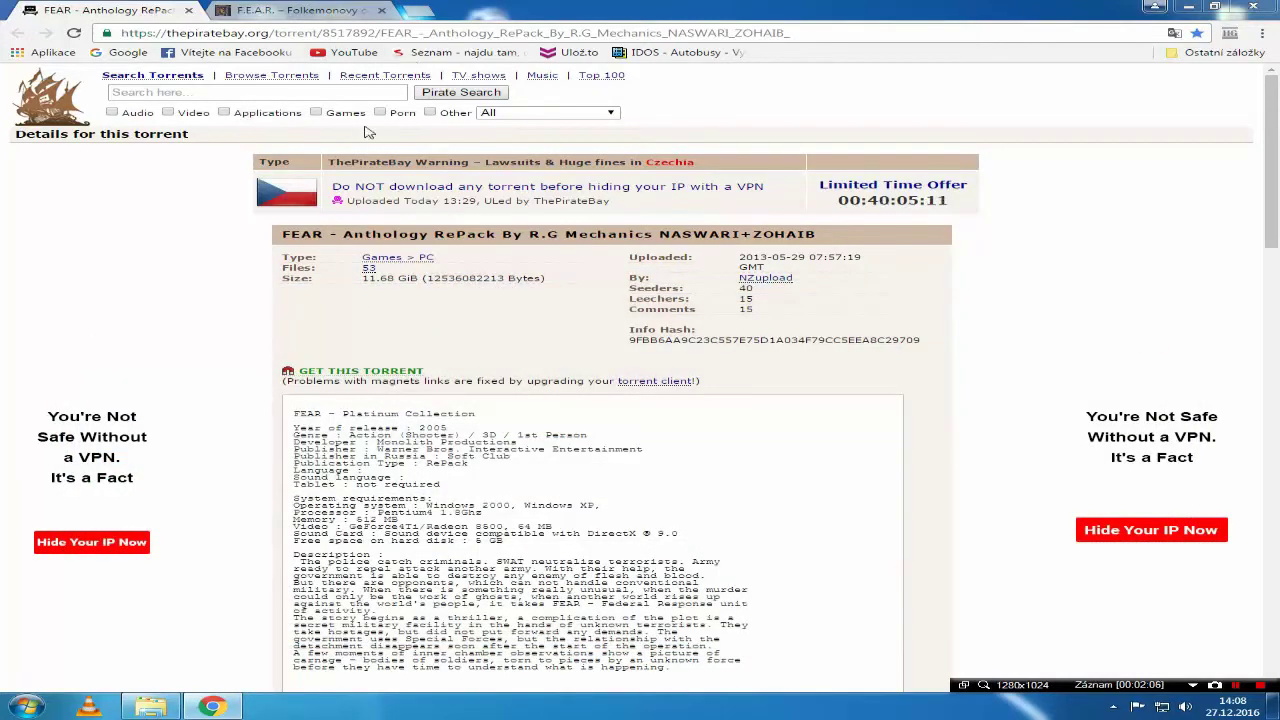
Step: Review the Folkemon page with the Czech translation for F.E.A.R. alongside the FEAR Anthology torrent page
click(310, 11)
click(335, 33)
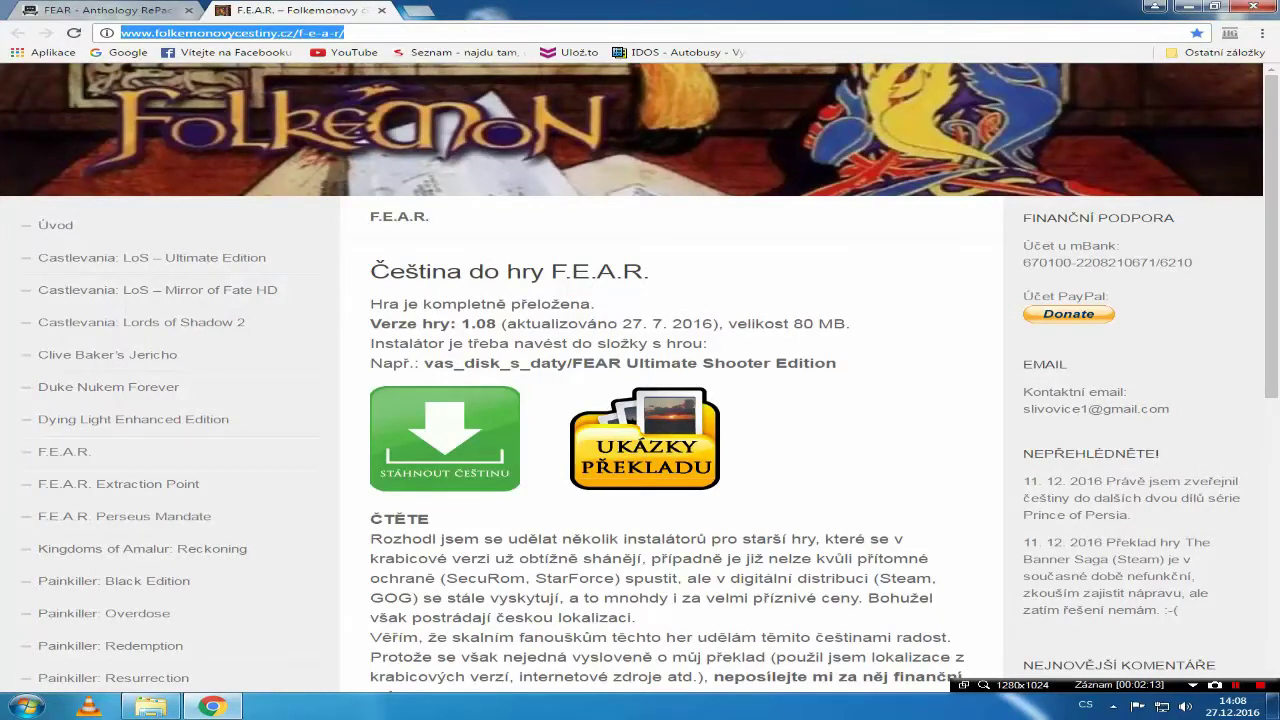
click(66, 9)
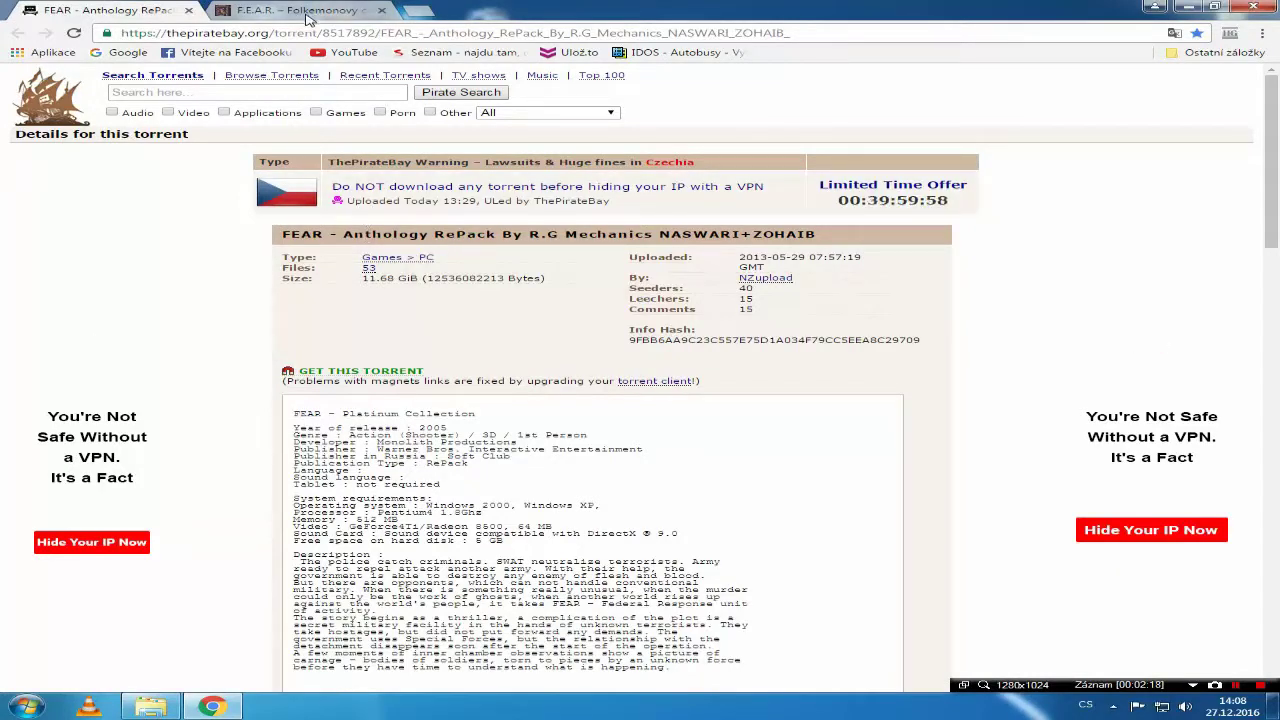
scroll(363, 226, down, 1)
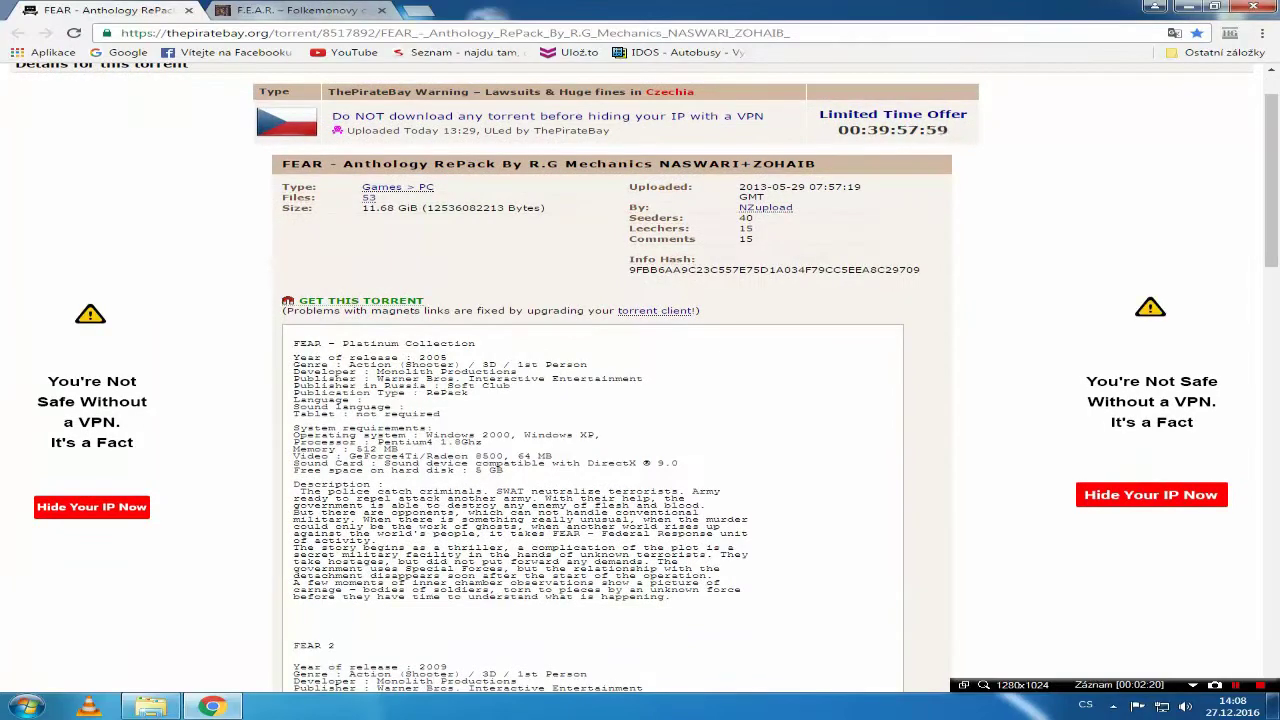
scroll(378, 208, up, 2)
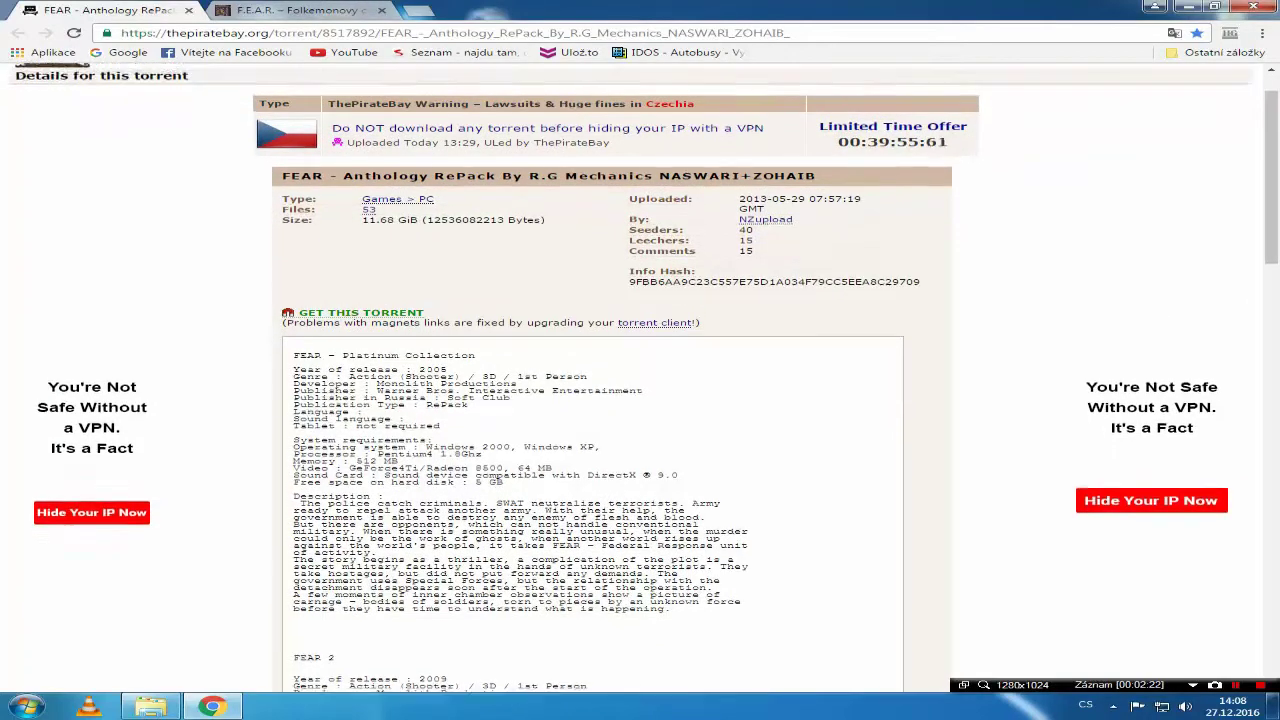
key(ctrl+Tab)
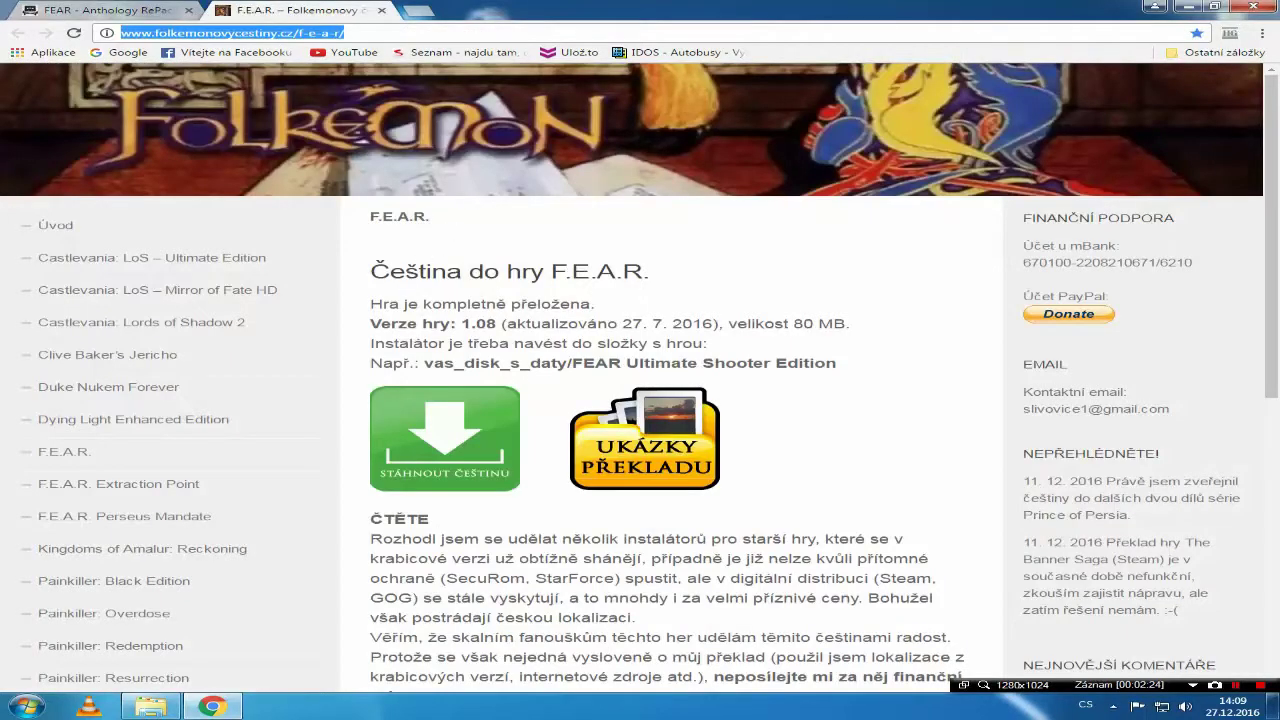
click(505, 302)
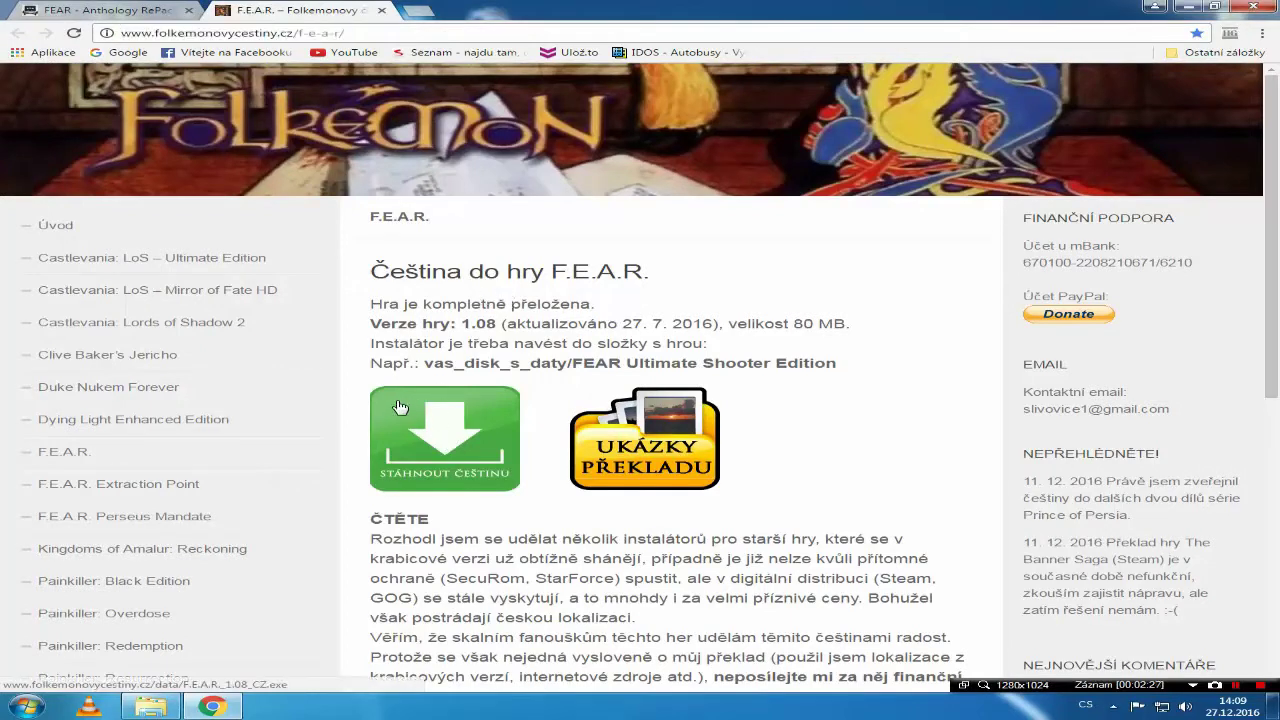
click(327, 33)
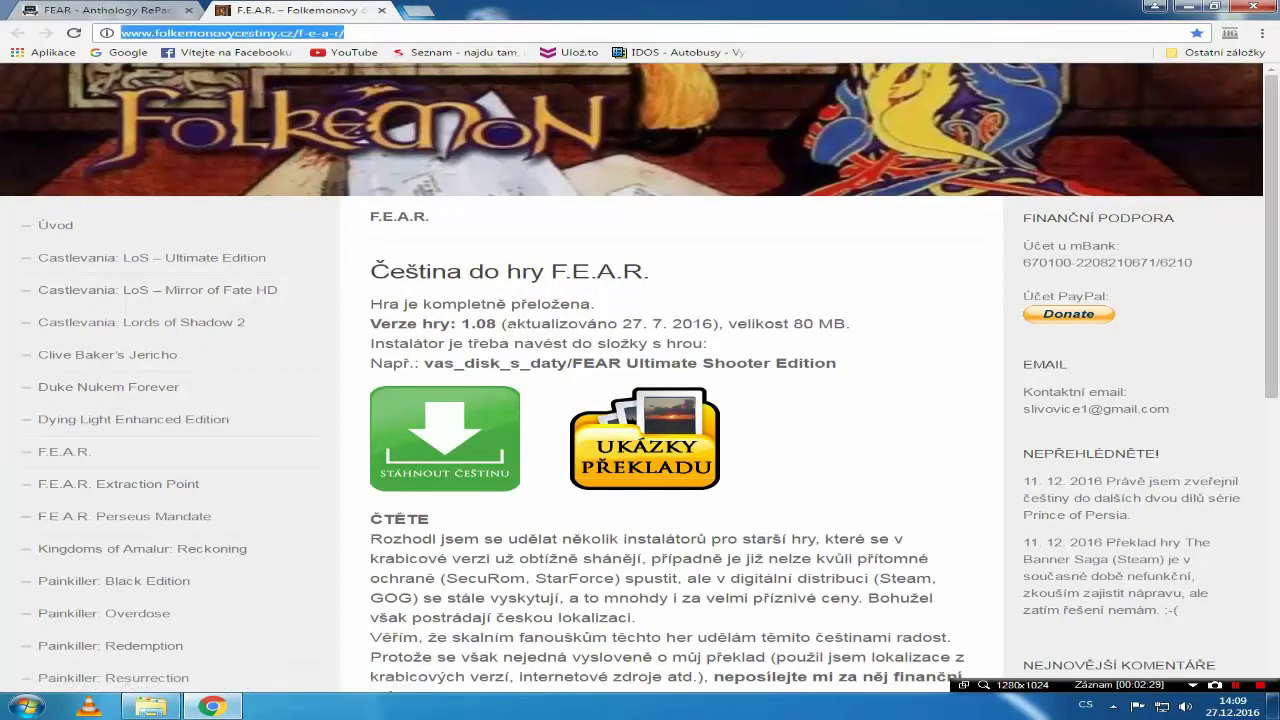
click(536, 388)
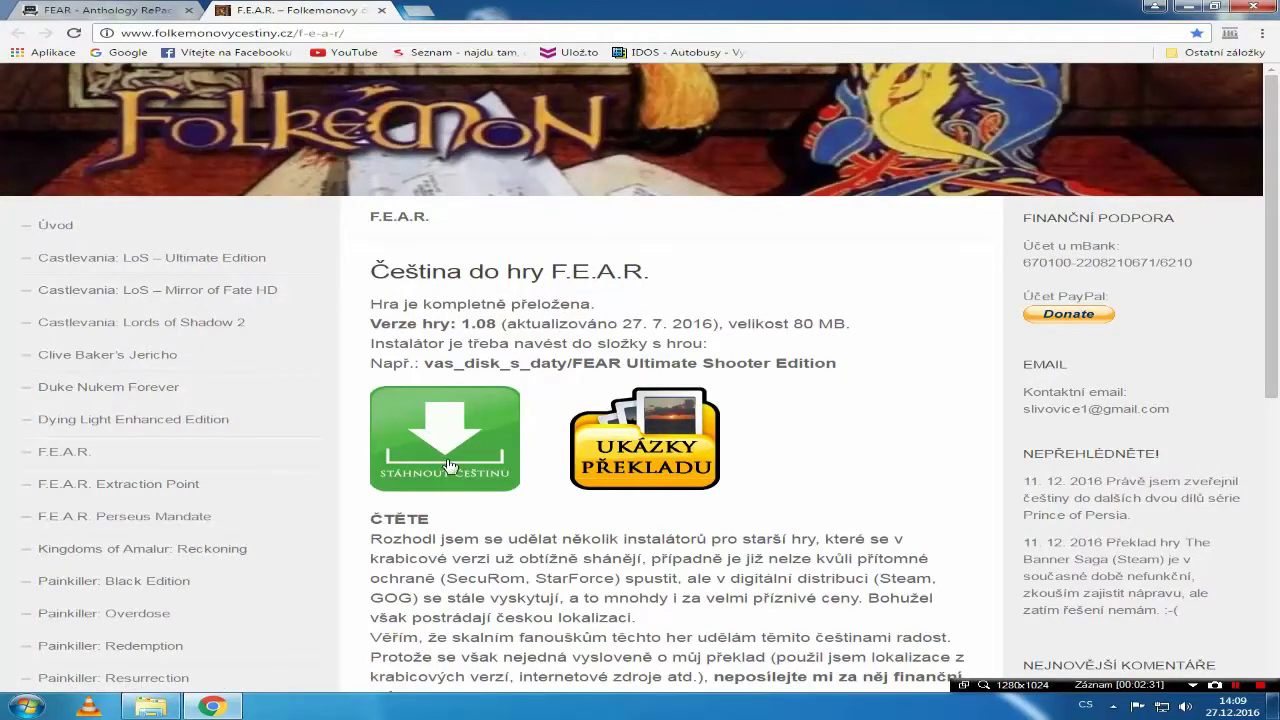
Step: Start downloading the Czech translation installer F.E.A.R._1.08_CZ.exe and cancel the download
click(476, 430)
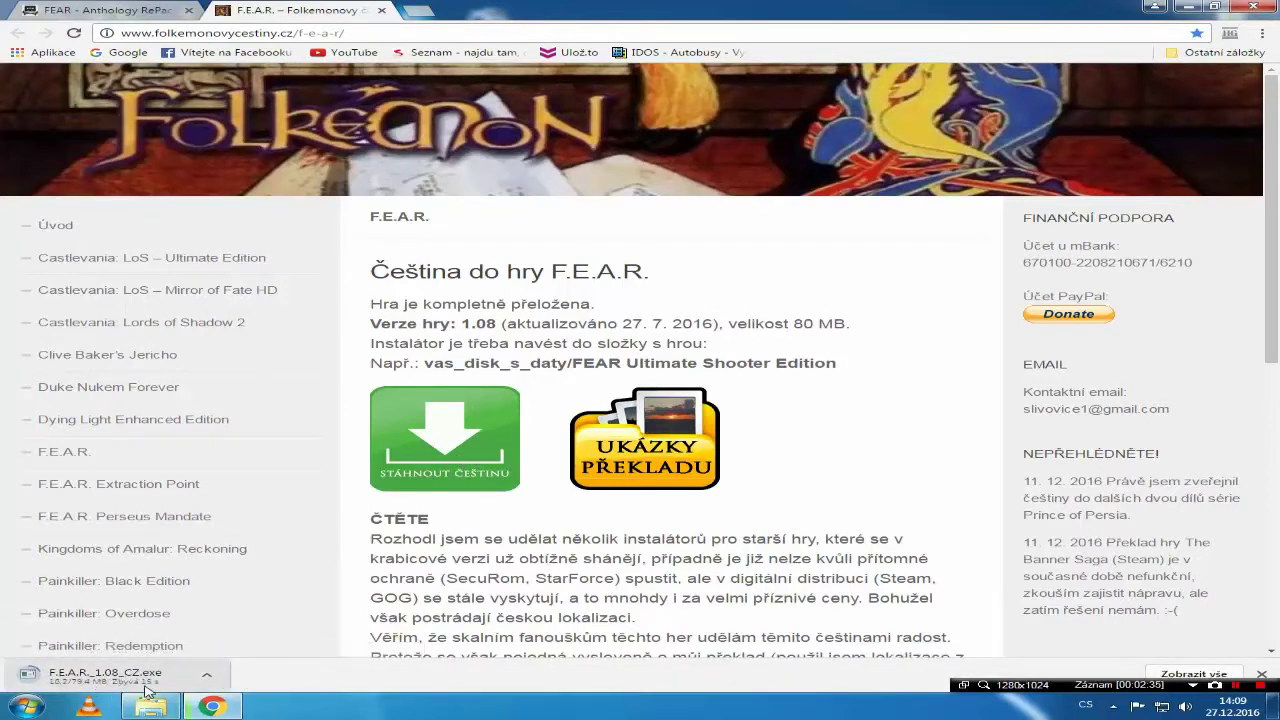
click(206, 675)
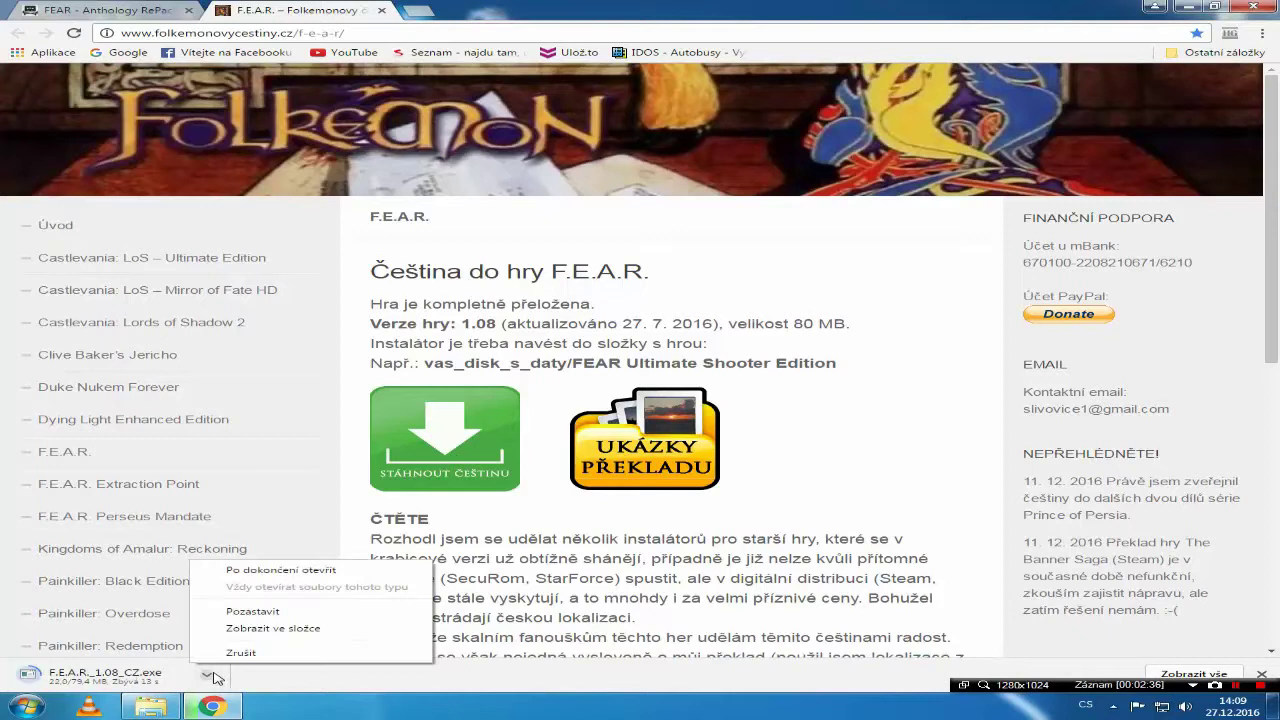
click(271, 652)
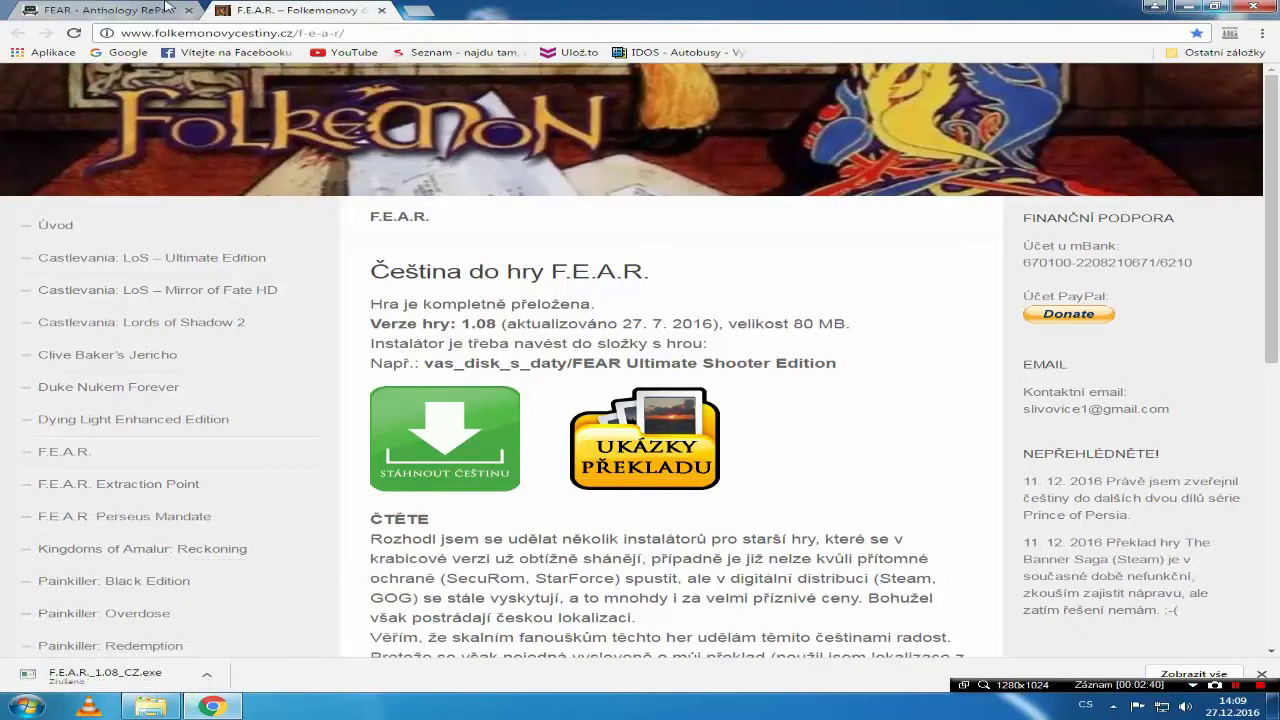
Step: Close the browser and select F.E.A.R._1.08_CZ in the [R.G. Mechanics] F.E.A.R. Anthology folder within the downloaded files
click(1263, 6)
click(152, 706)
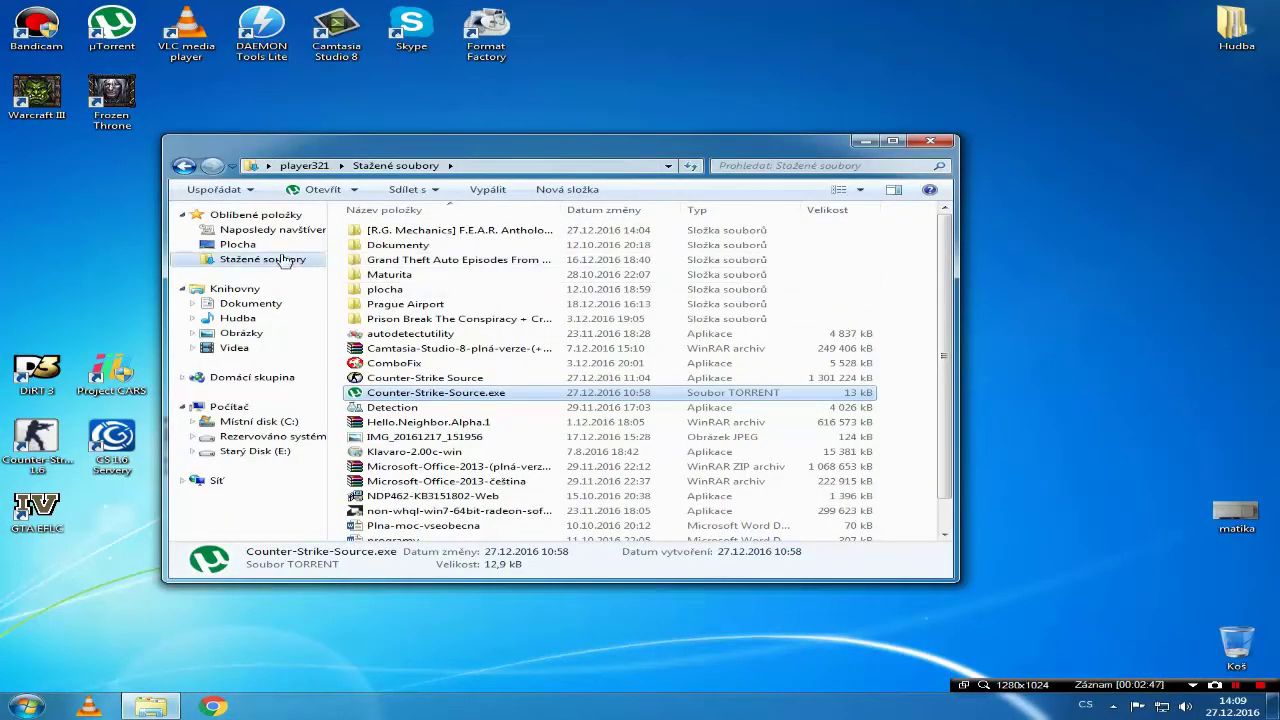
click(305, 261)
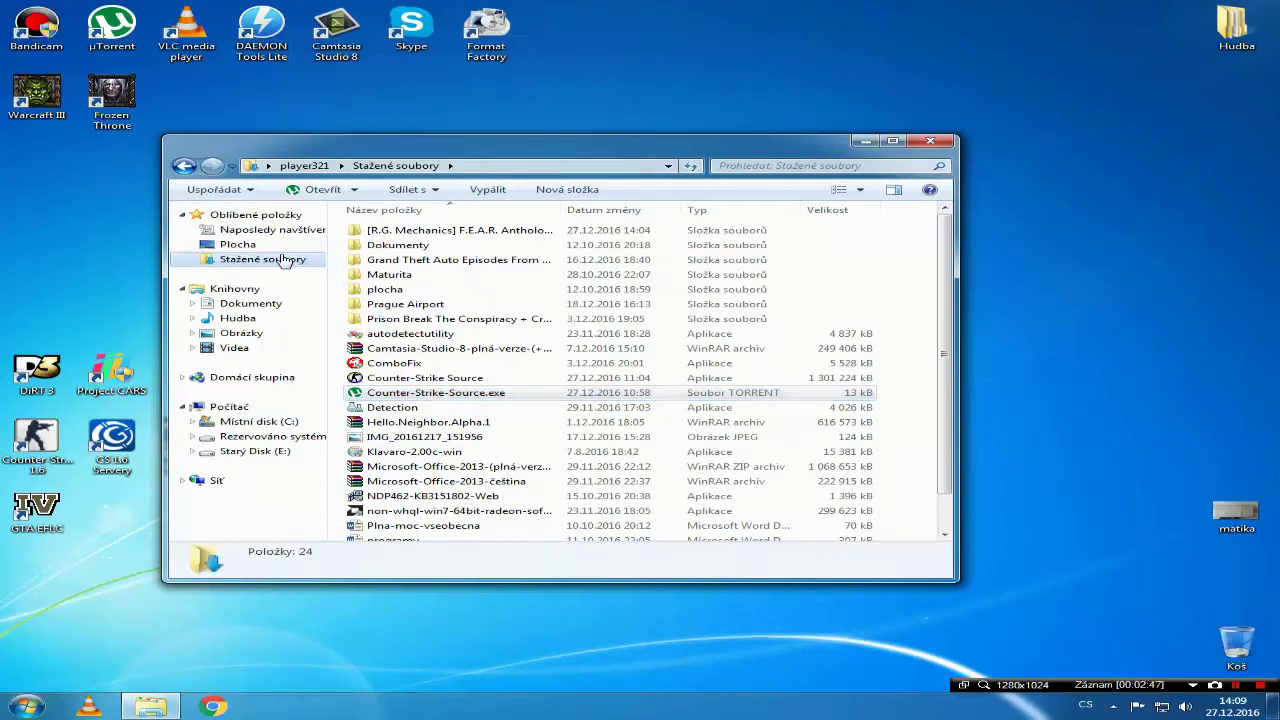
double_click(503, 232)
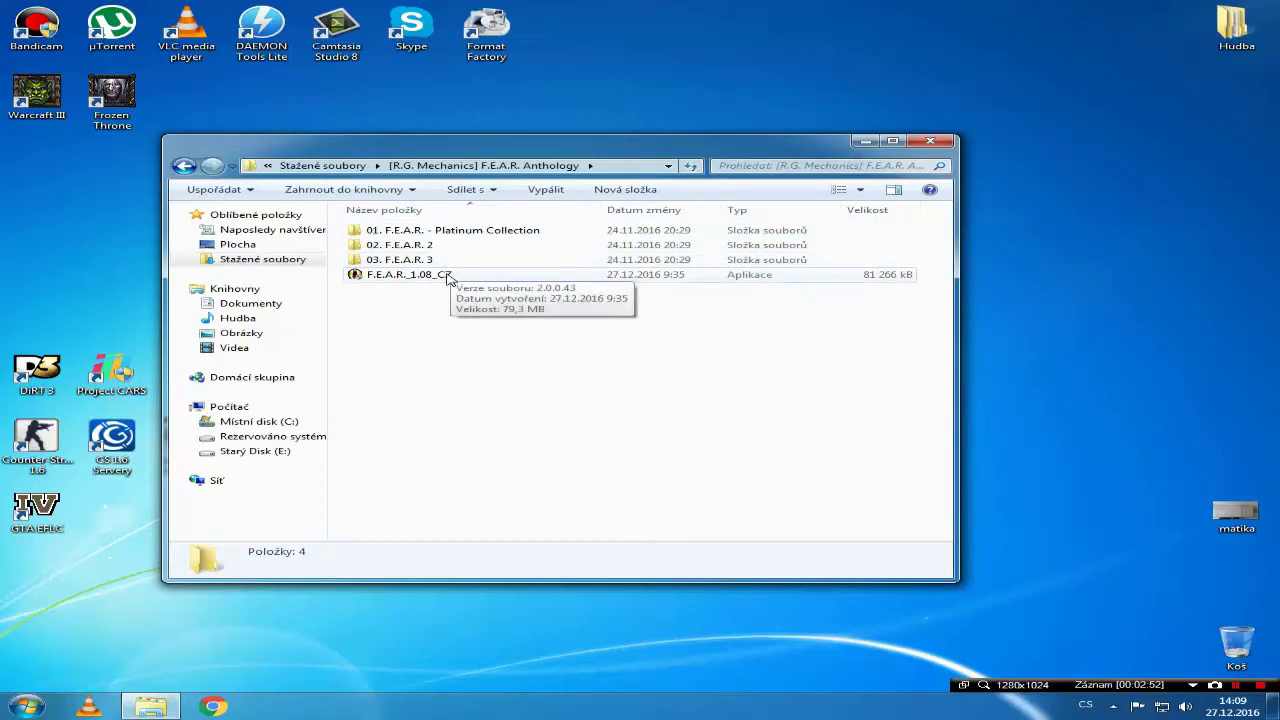
click(381, 279)
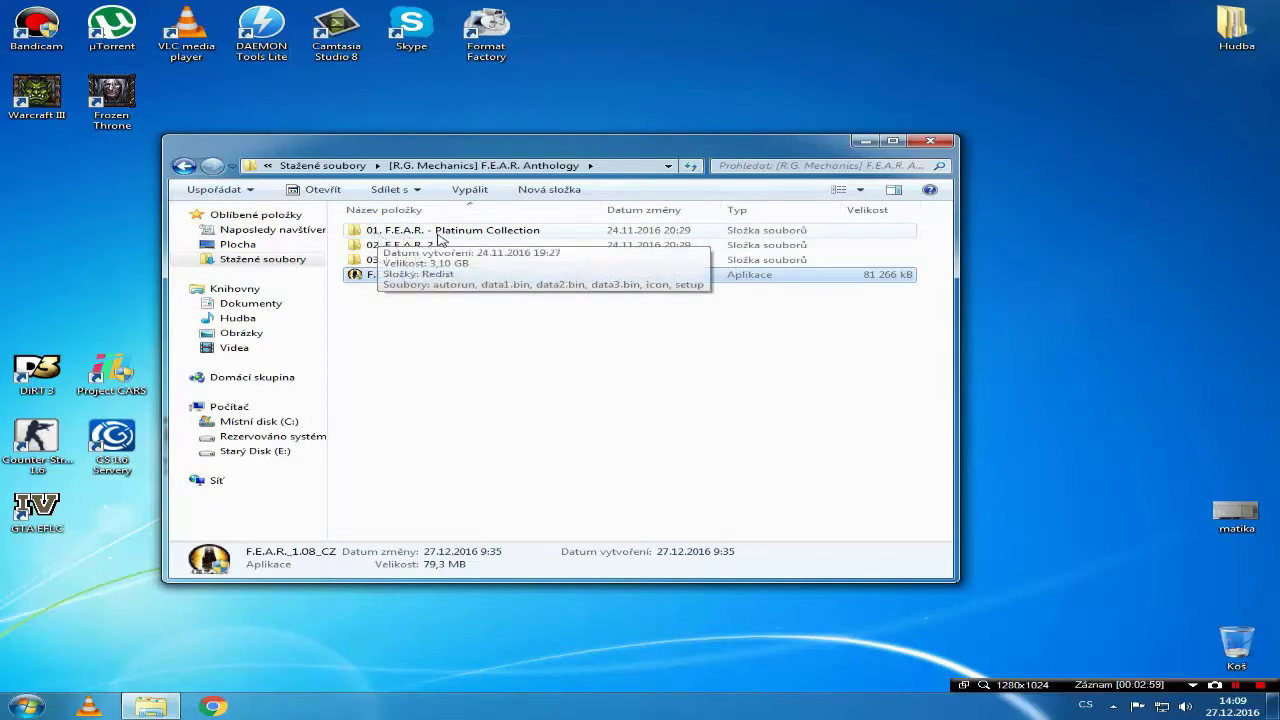
Step: Run setup from the 01. F.E.A.R. - Platinum Collection folder and continue past the installer's welcome page
double_click(368, 232)
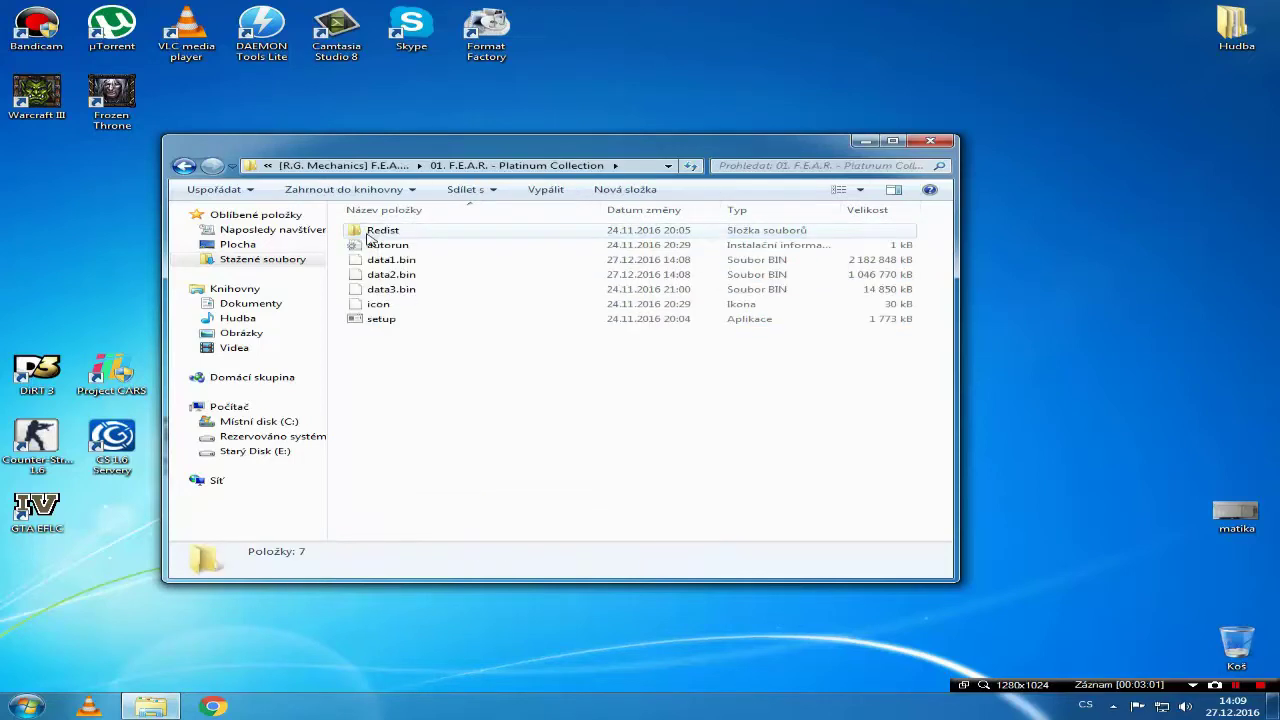
double_click(400, 322)
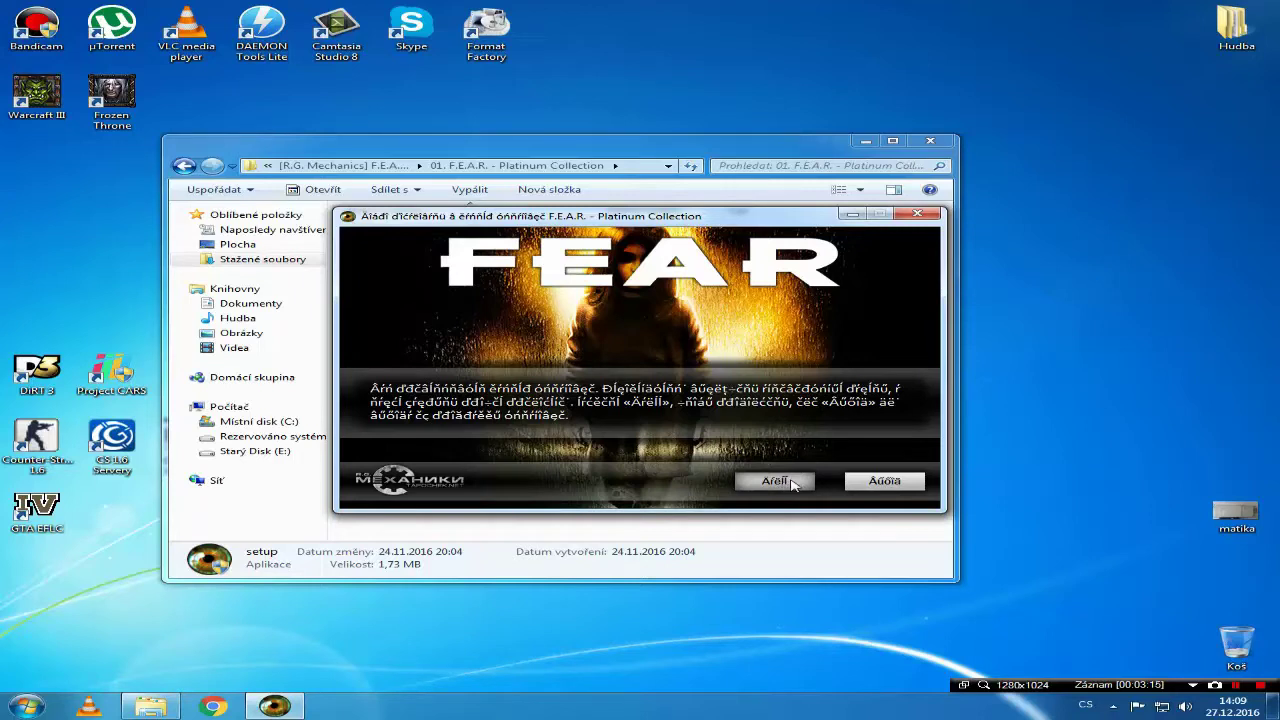
click(793, 484)
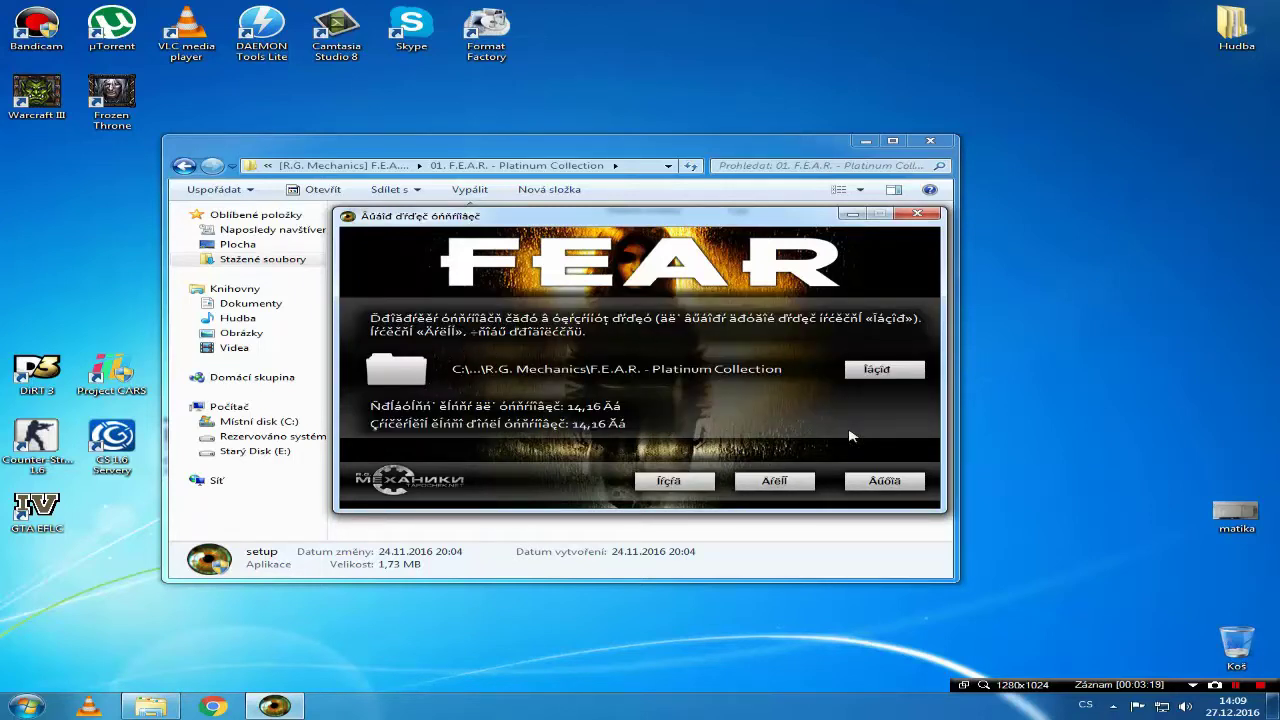
Step: Set the installation folder to C:\Games\F.E.A.R. - Platinum Collection and continue to the language selection page
click(888, 371)
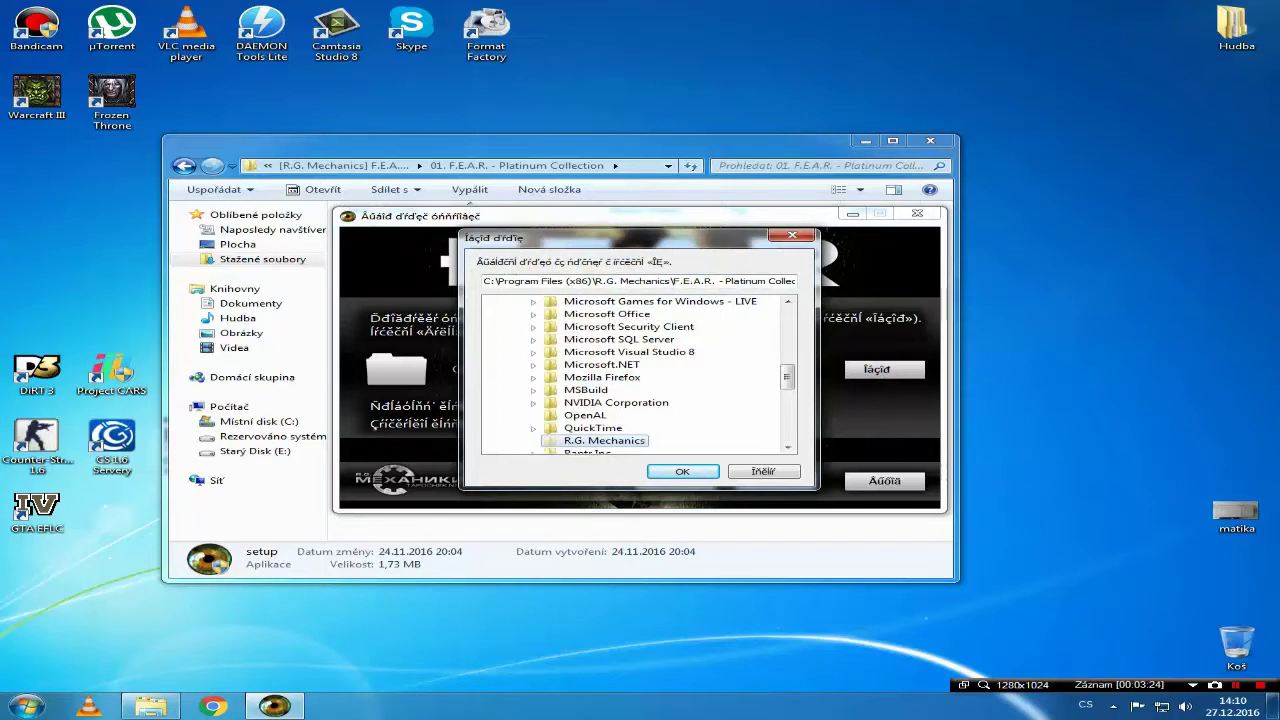
key(Right)
key(Right)
key(Right)
key(Right)
key(Right)
key(Right)
key(Right)
key(Right)
key(Right)
key(Right)
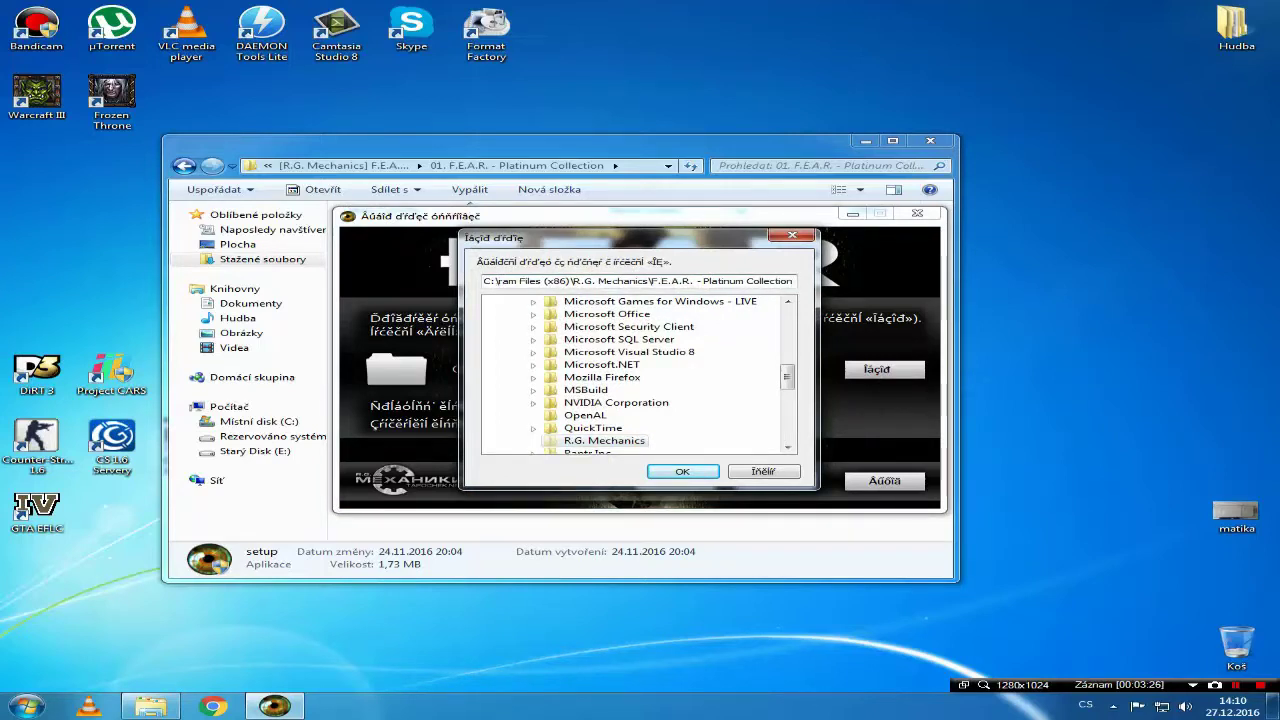
key(Delete)
key(Delete)
key(Delete)
key(Delete)
key(Delete)
key(Delete)
key(Delete)
key(Delete)
key(Delete)
key(Delete)
key(Delete)
key(Delete)
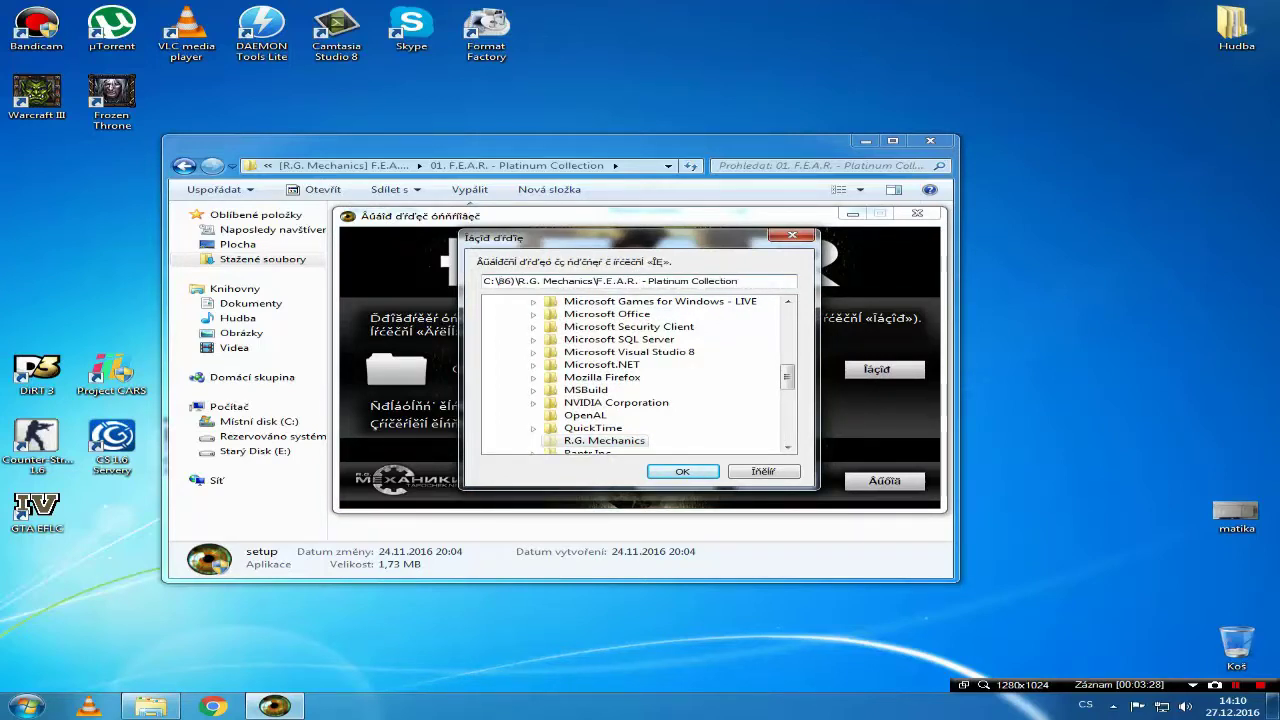
key(Delete)
key(Delete)
key(Delete)
key(Delete)
key(Delete)
key(Delete)
key(Delete)
key(Delete)
key(Delete)
key(Delete)
key(Delete)
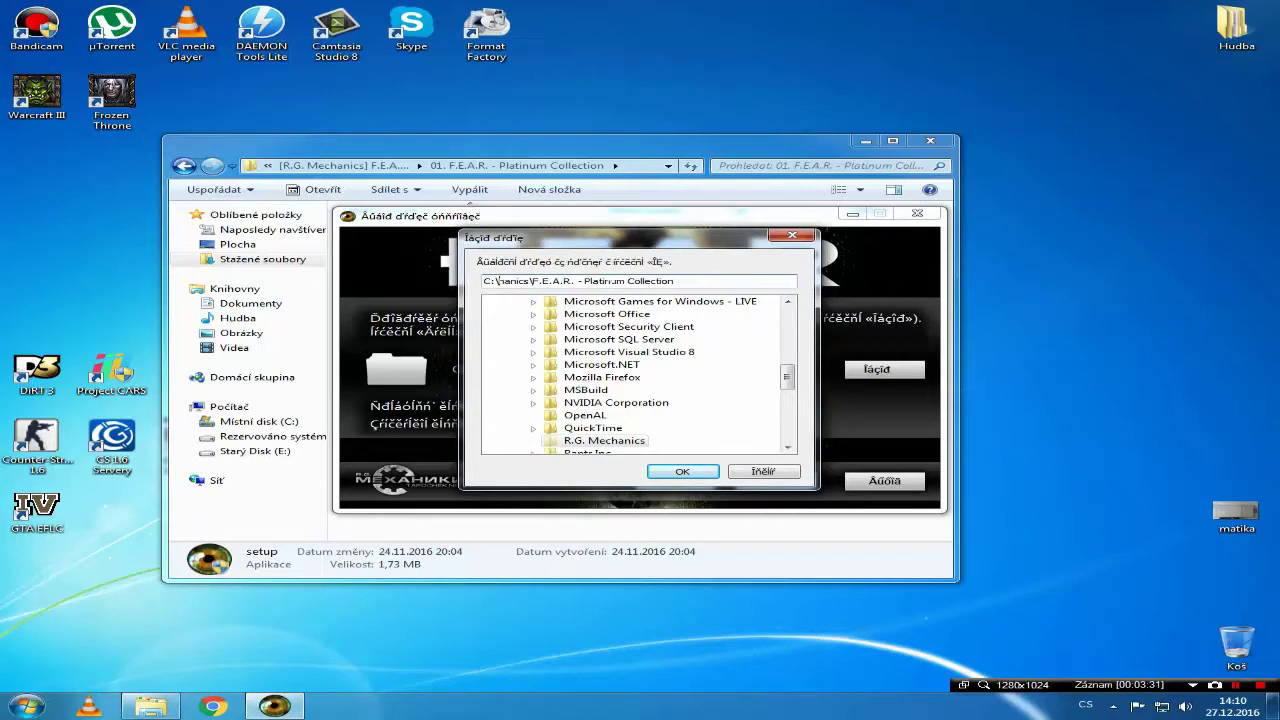
key(Delete)
key(Delete)
text(Games\)
click(683, 472)
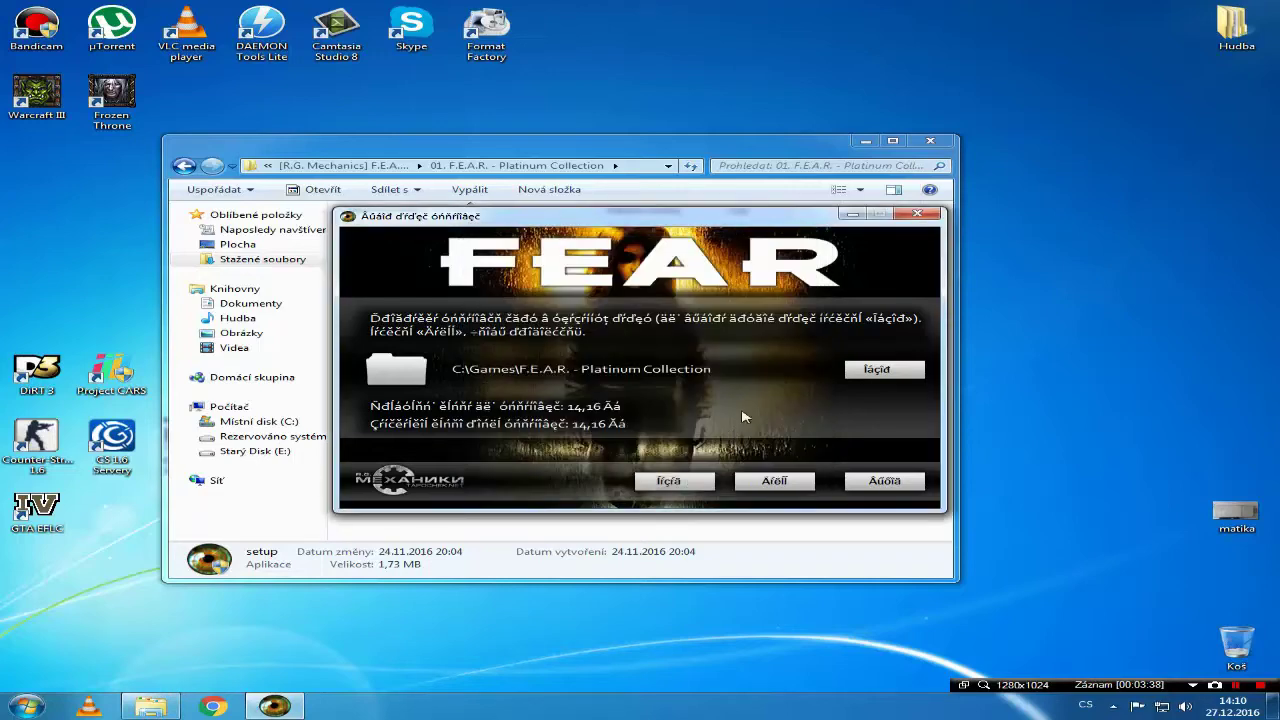
click(775, 481)
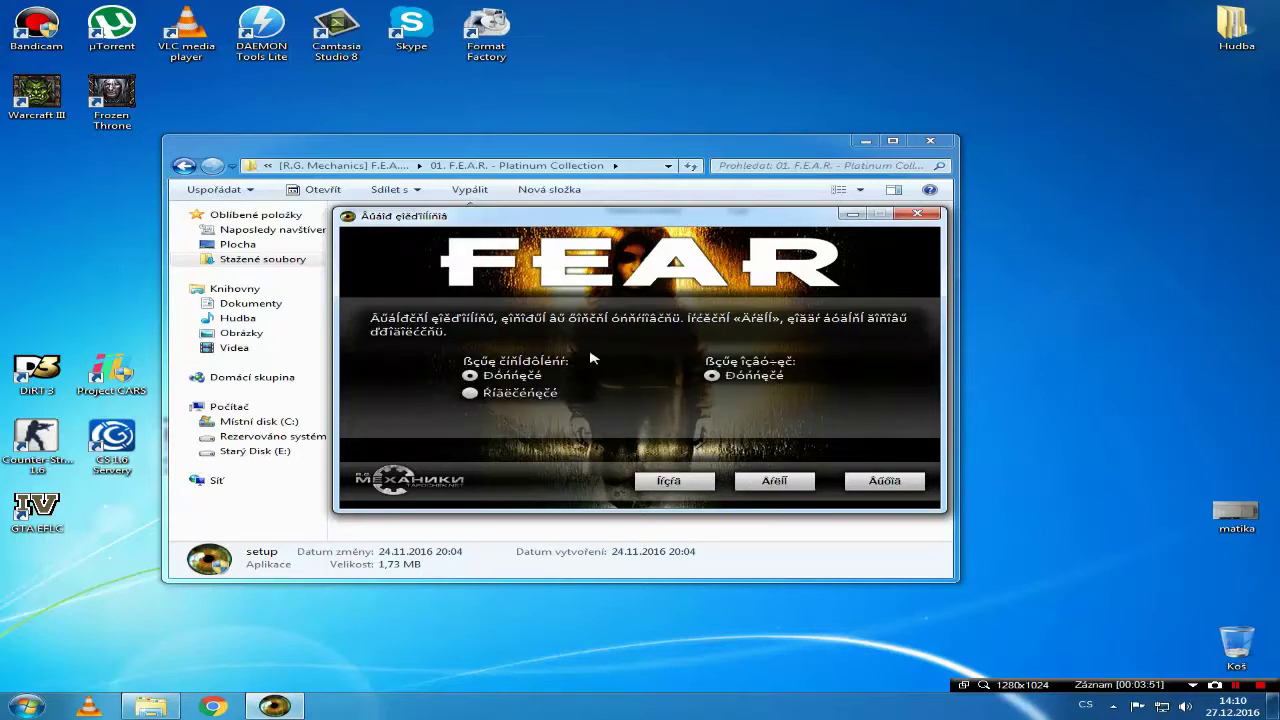
Step: Choose the second interface language option, English, in the game installer and continue to the Start menu folder page
click(471, 394)
click(471, 376)
click(470, 393)
click(470, 376)
click(470, 393)
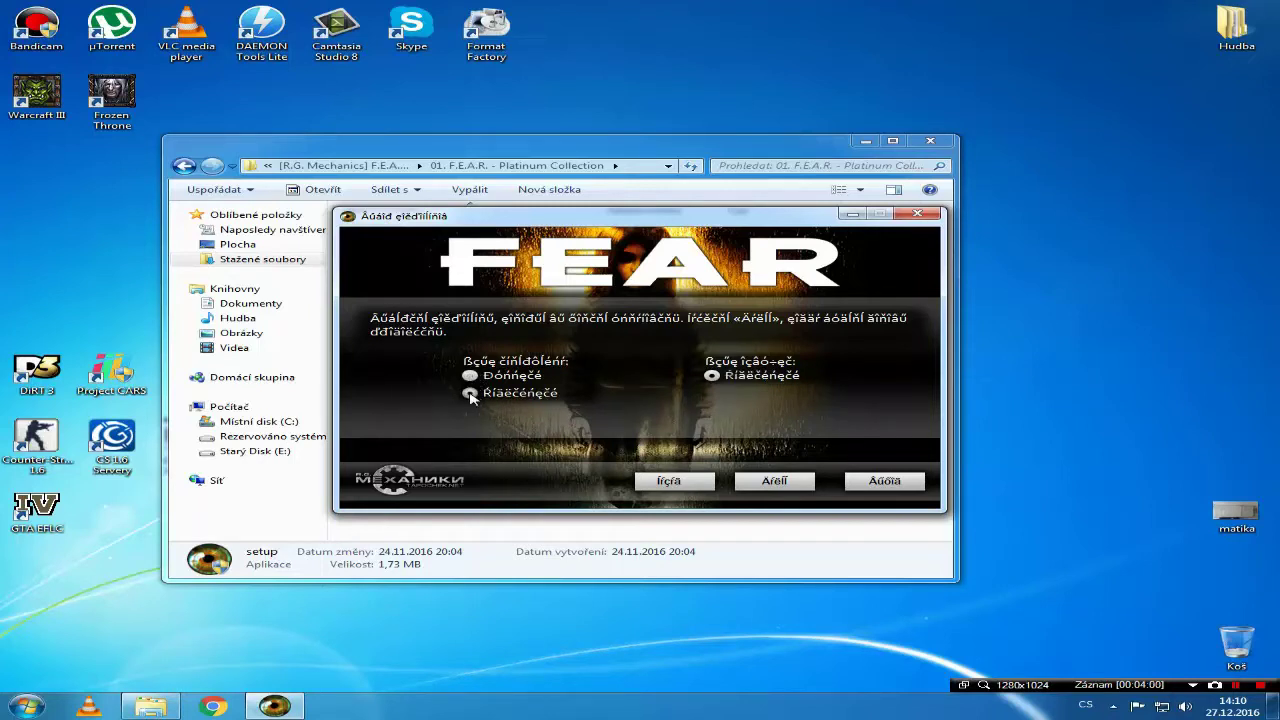
click(777, 485)
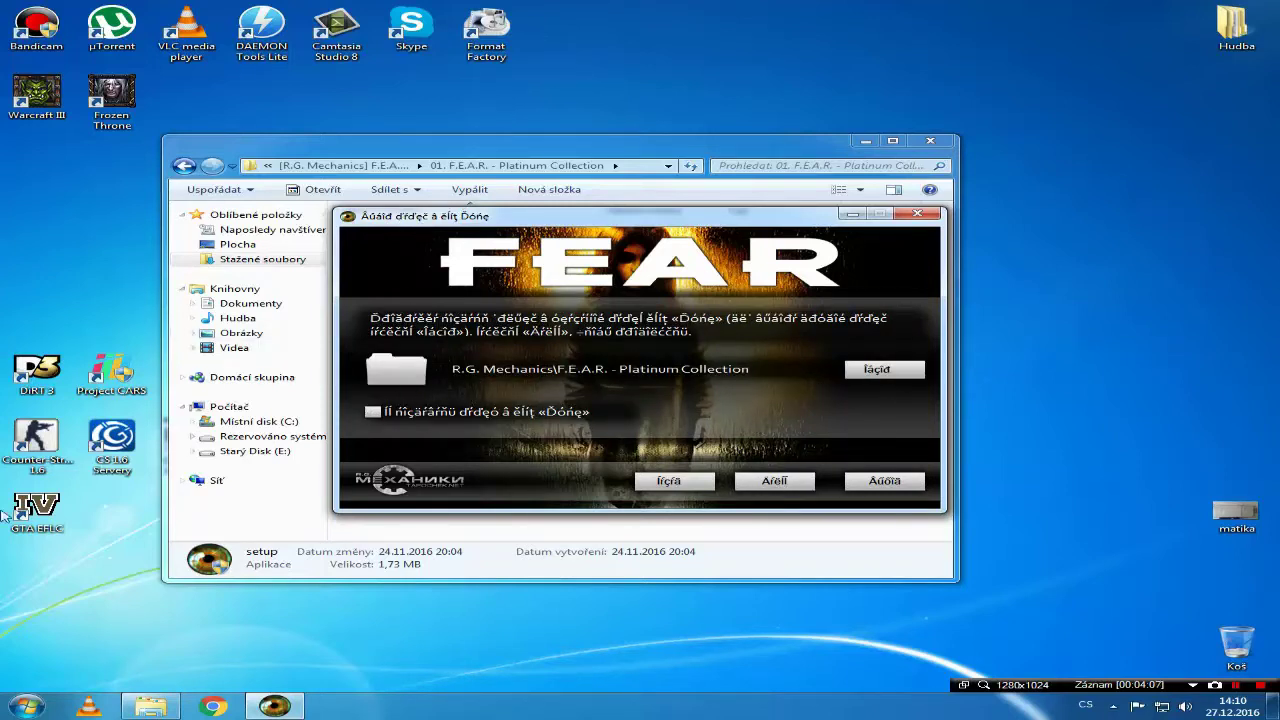
Step: Opt out of creating a Start menu folder for the game and continue to the additional tasks page
click(26, 706)
click(646, 425)
click(371, 413)
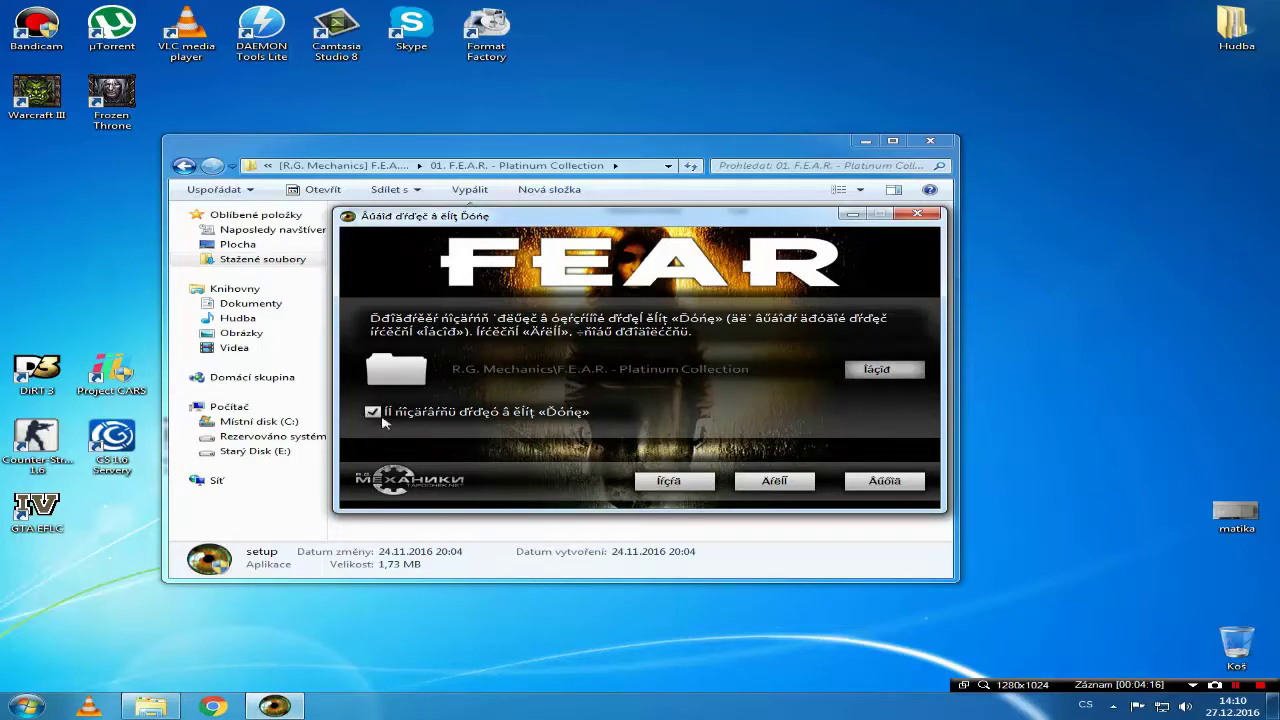
click(372, 413)
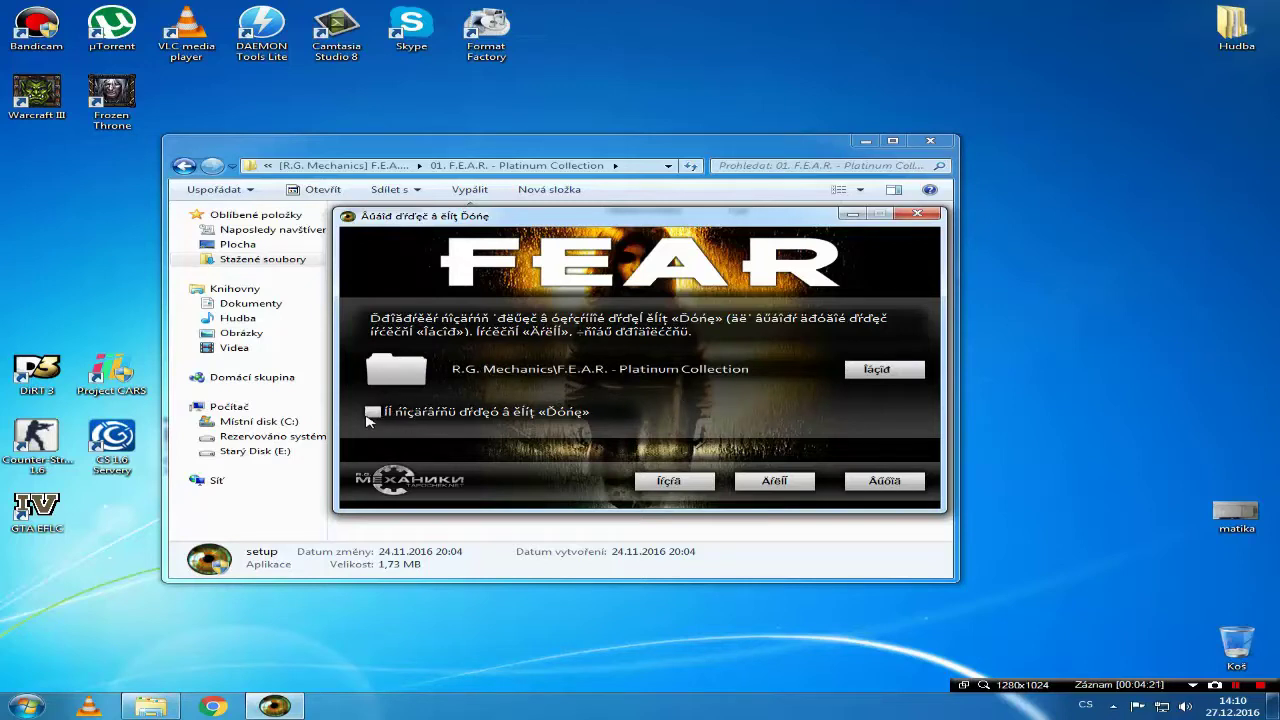
click(371, 413)
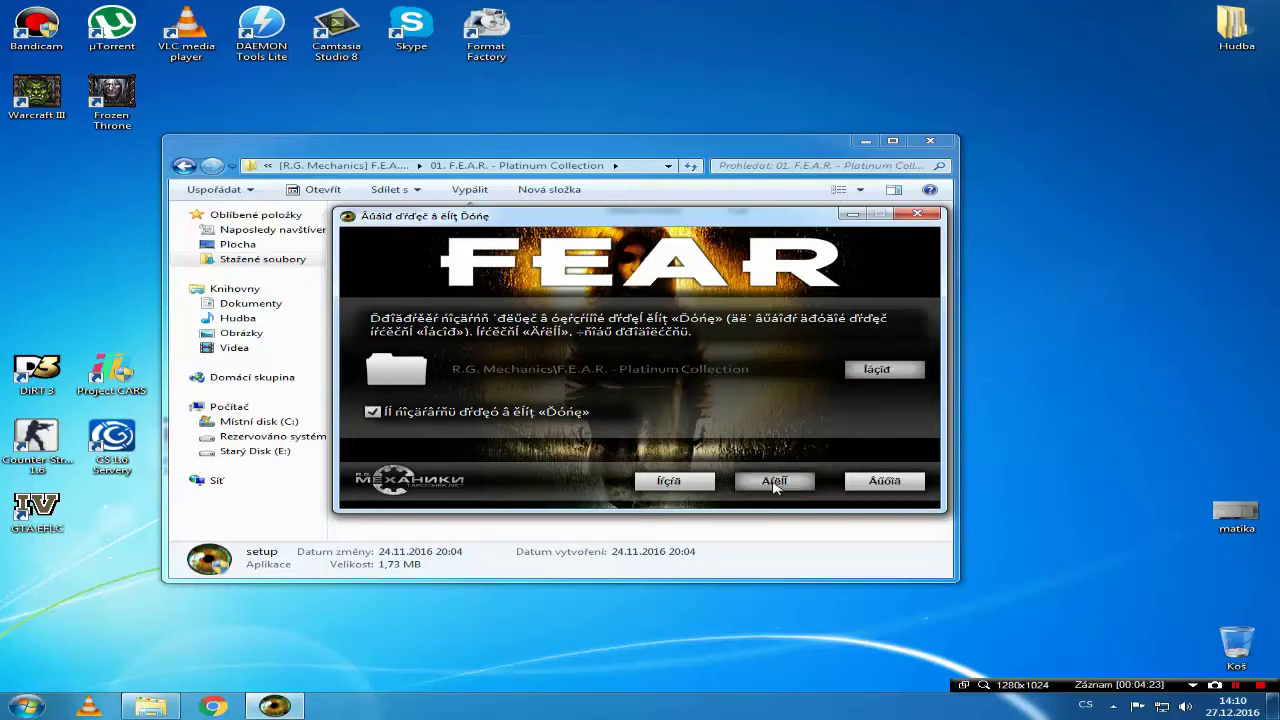
click(775, 484)
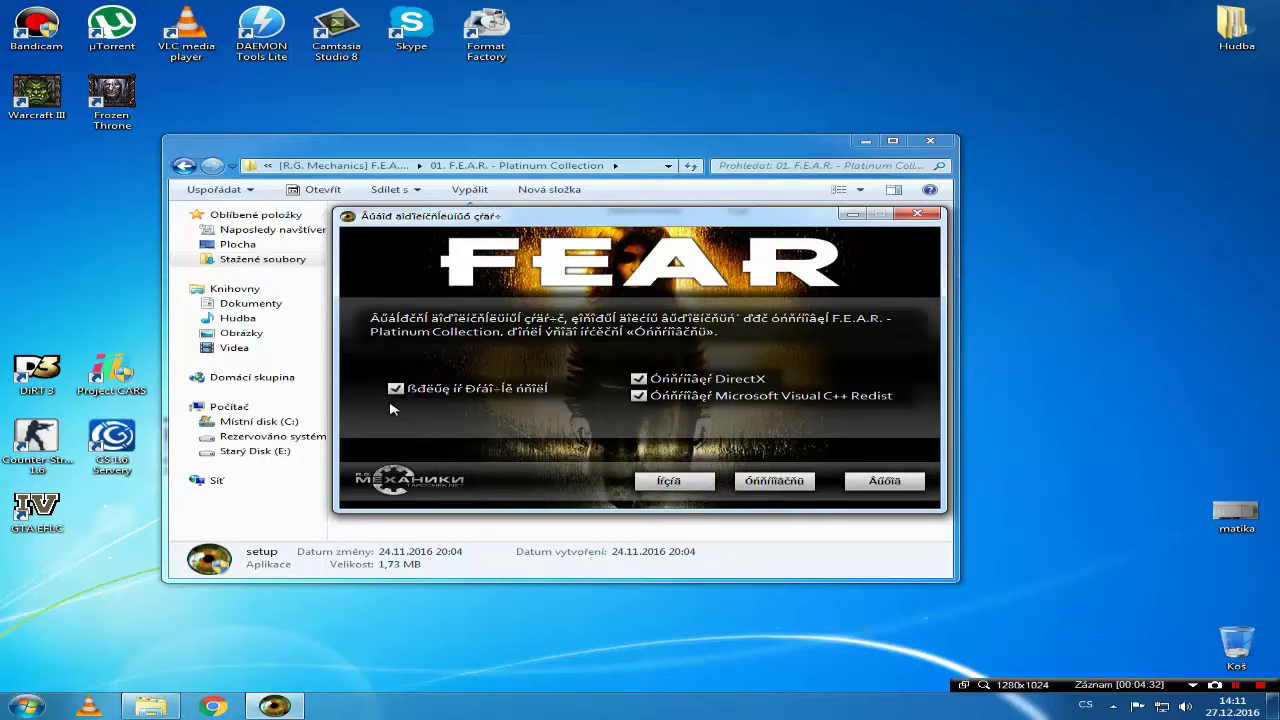
Step: Install the game with the desktop shortcut, DirectX and Microsoft Visual C++ Redist options enabled, and close the finished installer and its folder window
click(781, 484)
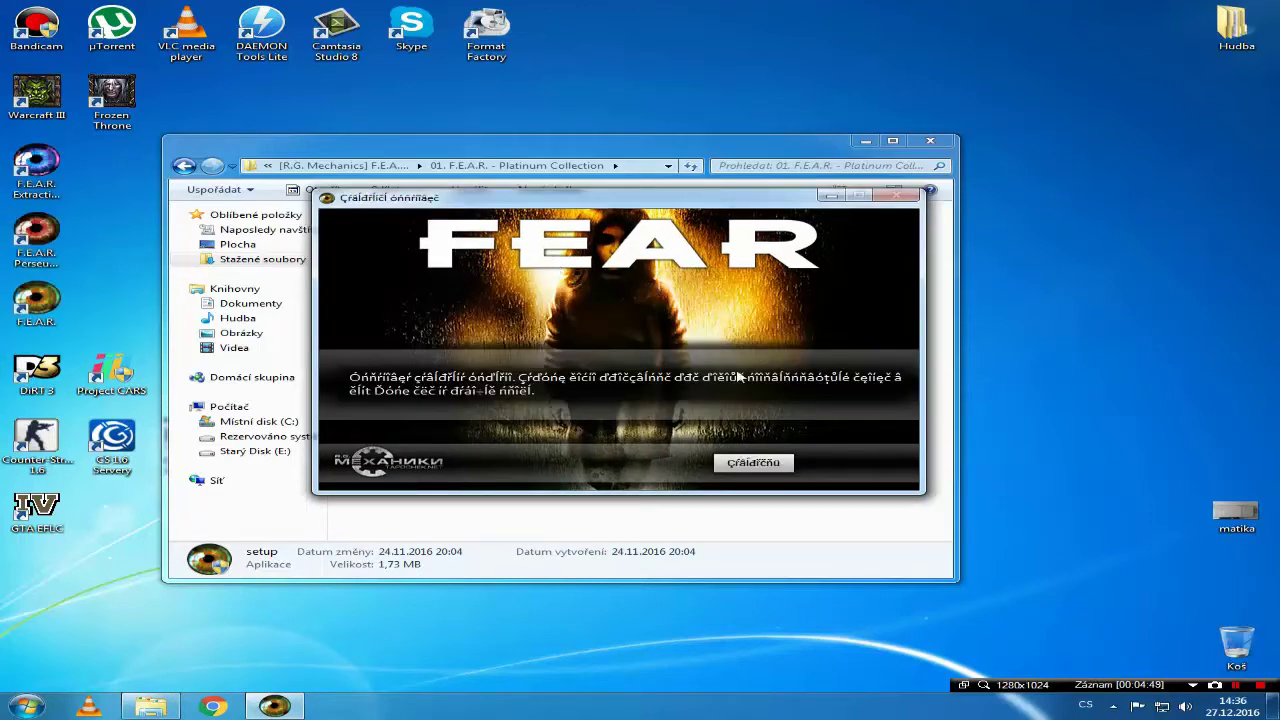
click(750, 462)
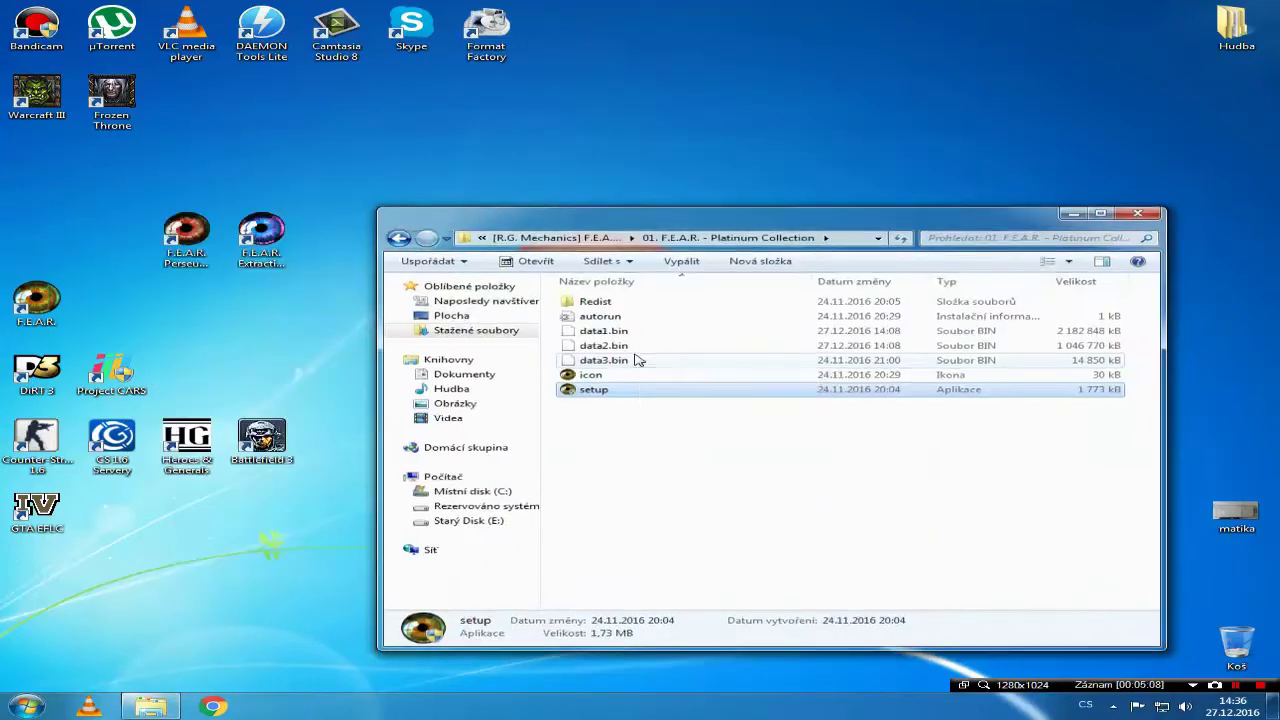
key(alt+F4)
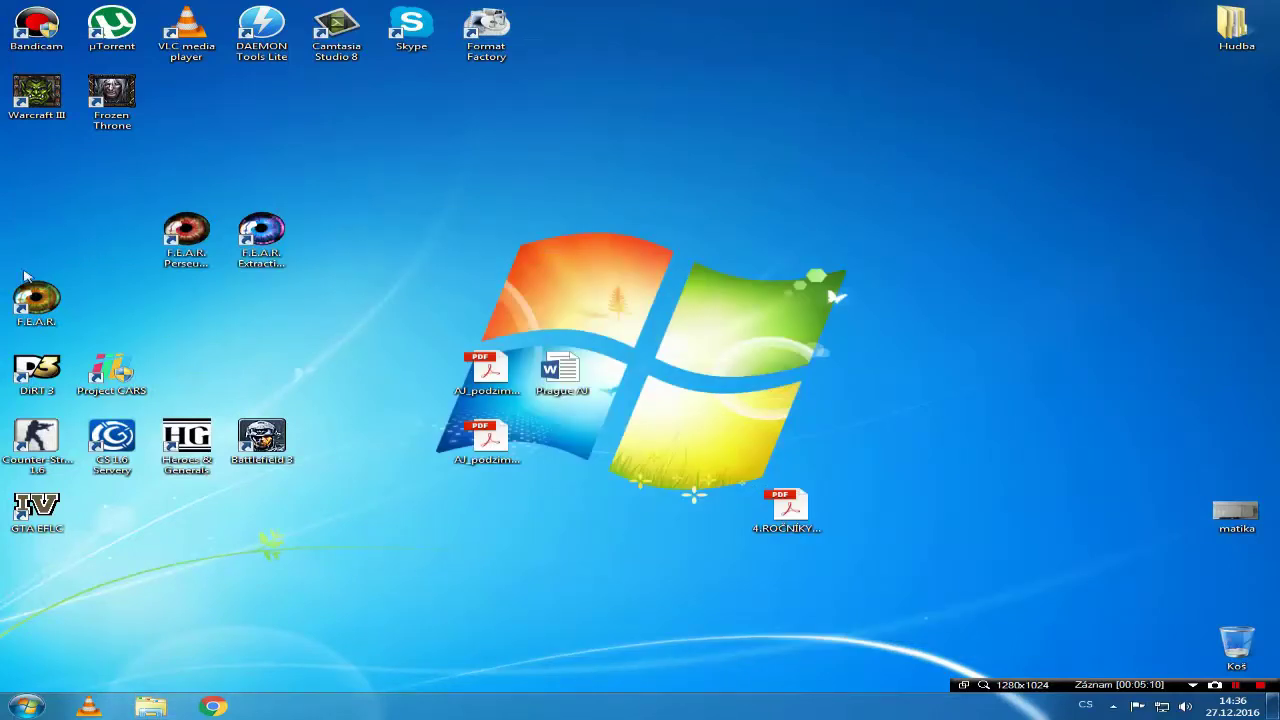
Step: Arrange the three F.E.A.R. shortcuts side by side in one row starting at the desktop's first column
drag(30, 290, 105, 228)
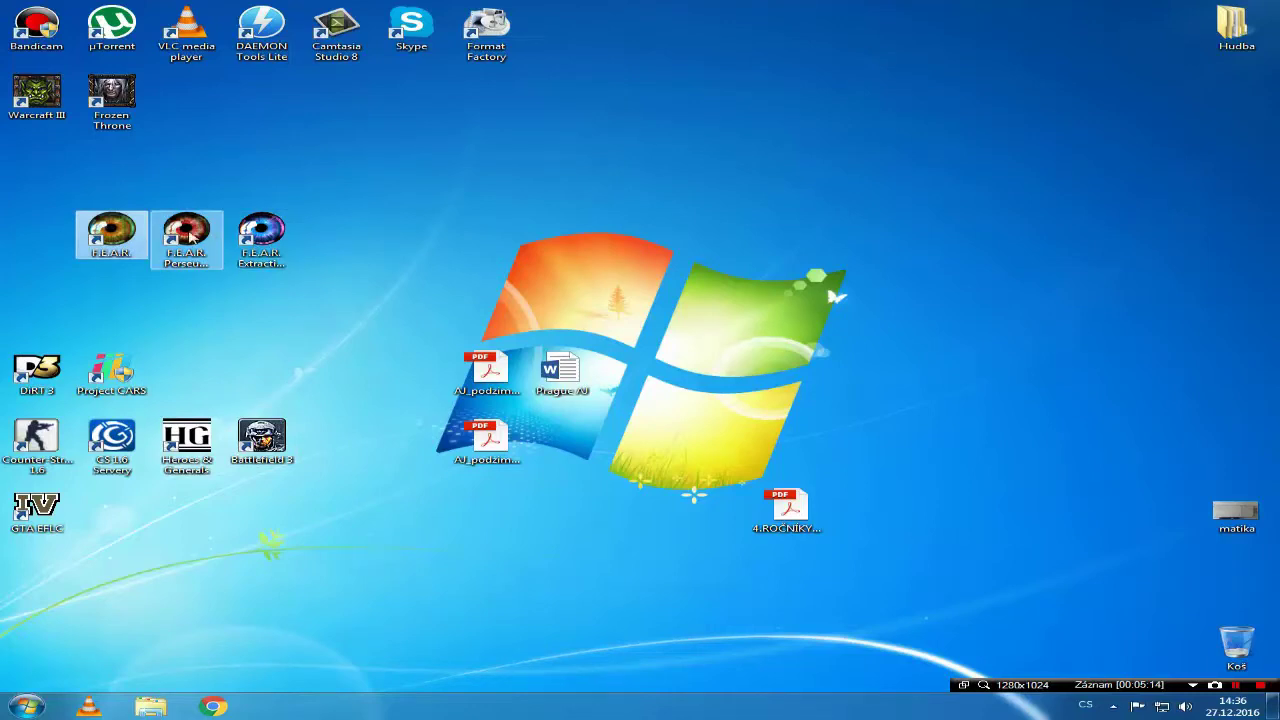
drag(400, 246, 20, 225)
click(147, 169)
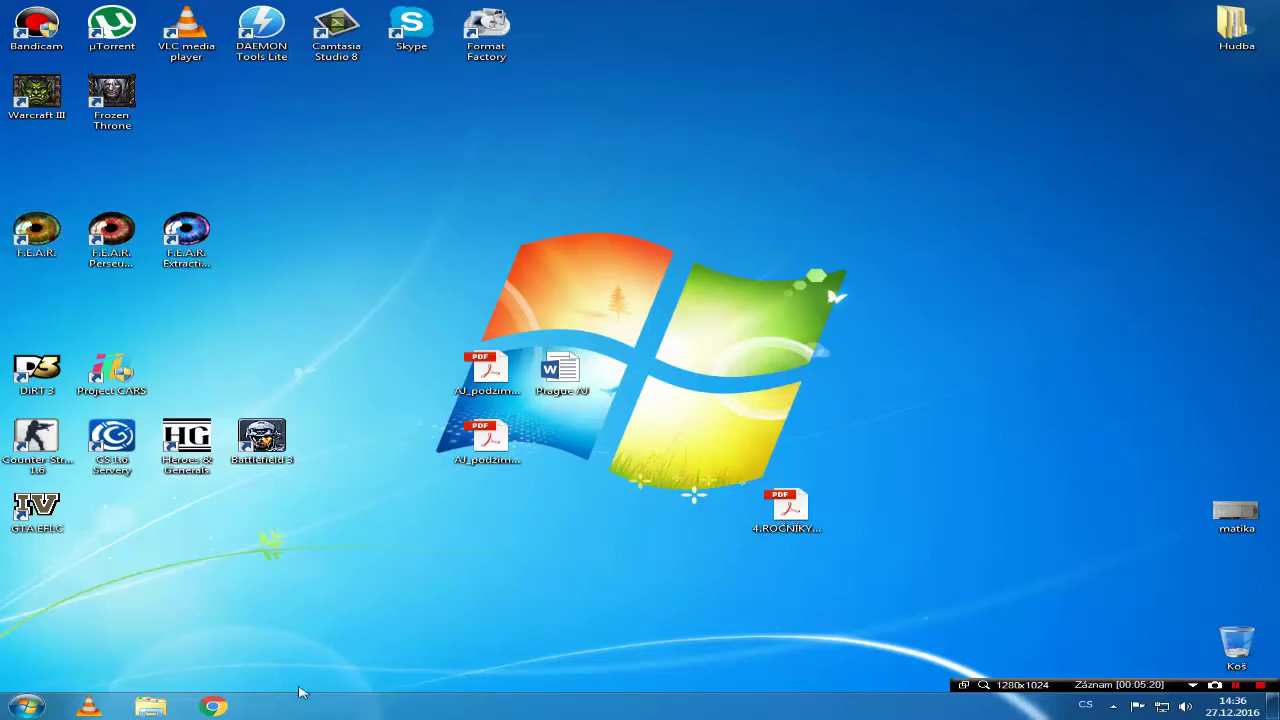
Step: Run F.E.A.R._1.08_CZ from the [R.G. Mechanics] F.E.A.R. Anthology folder in the downloaded files and continue past the welcome page
click(150, 706)
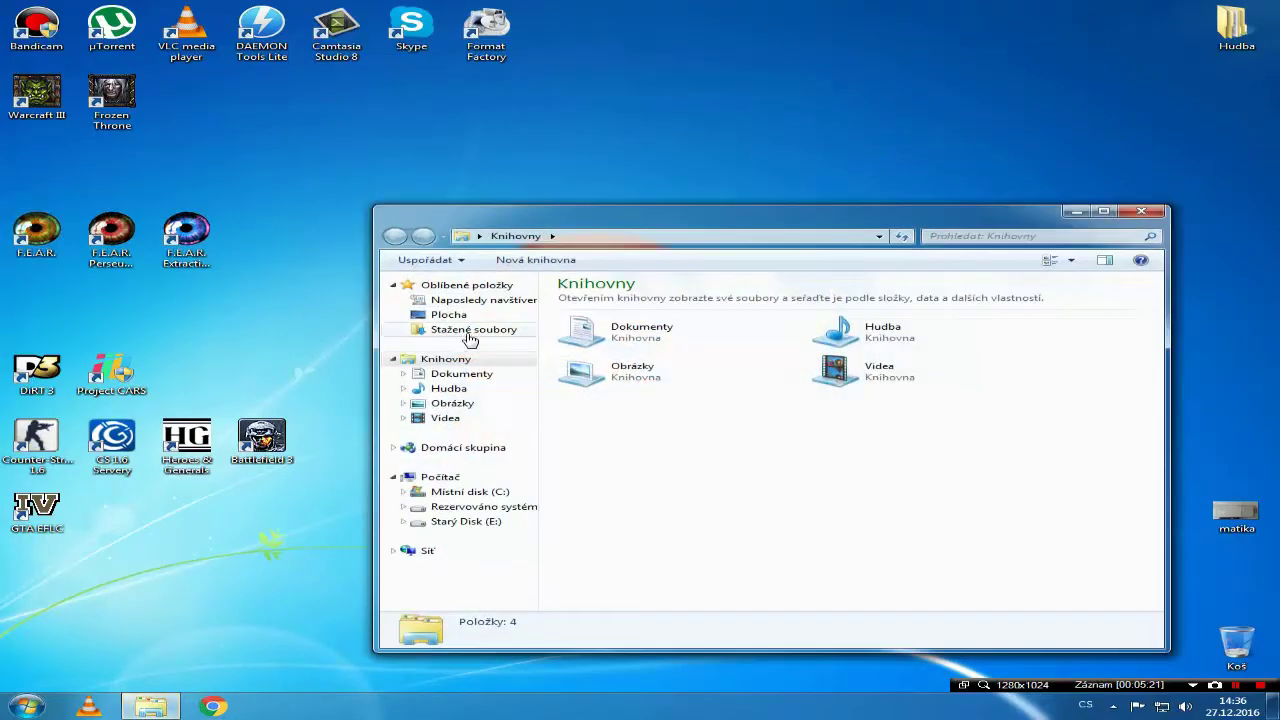
click(498, 333)
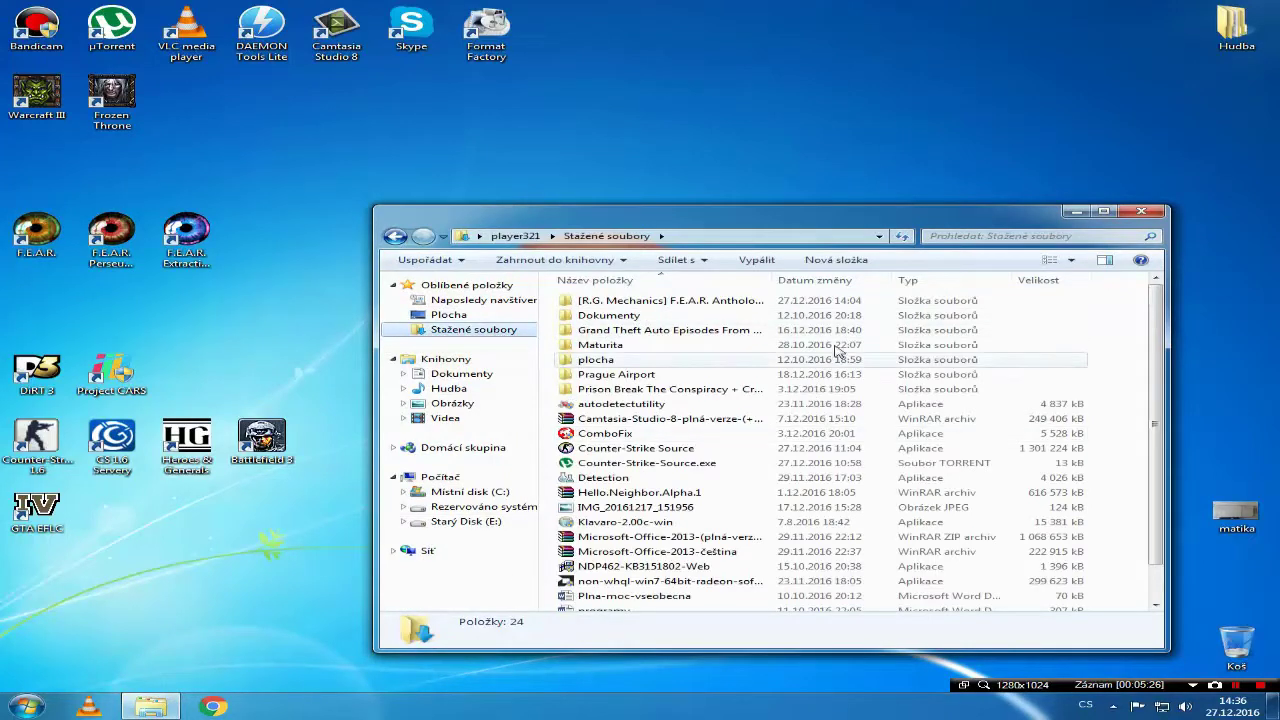
double_click(654, 299)
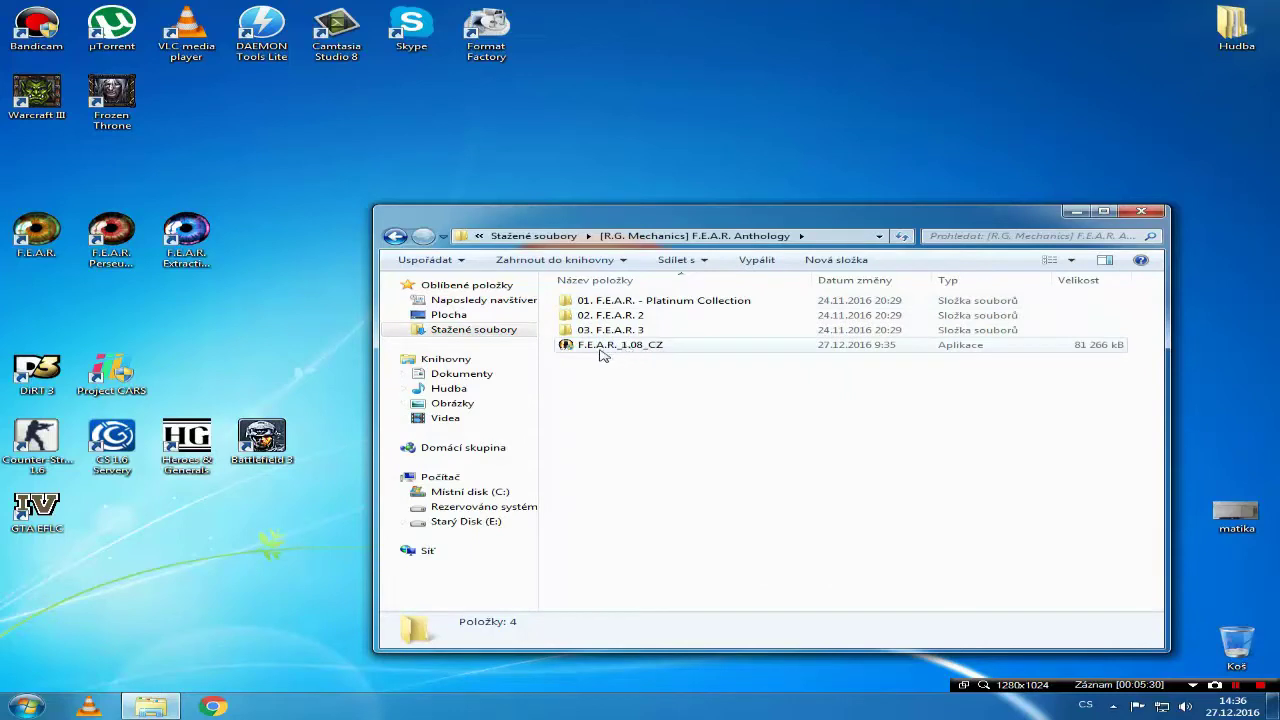
double_click(667, 346)
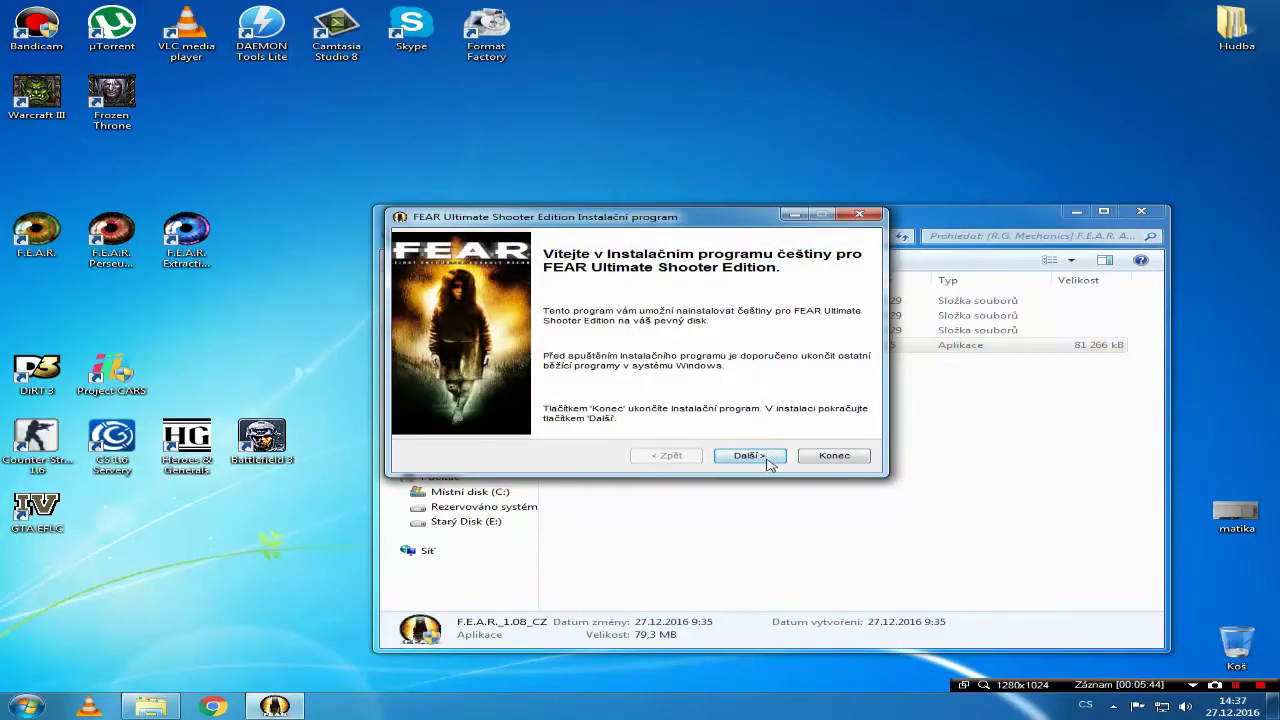
click(758, 462)
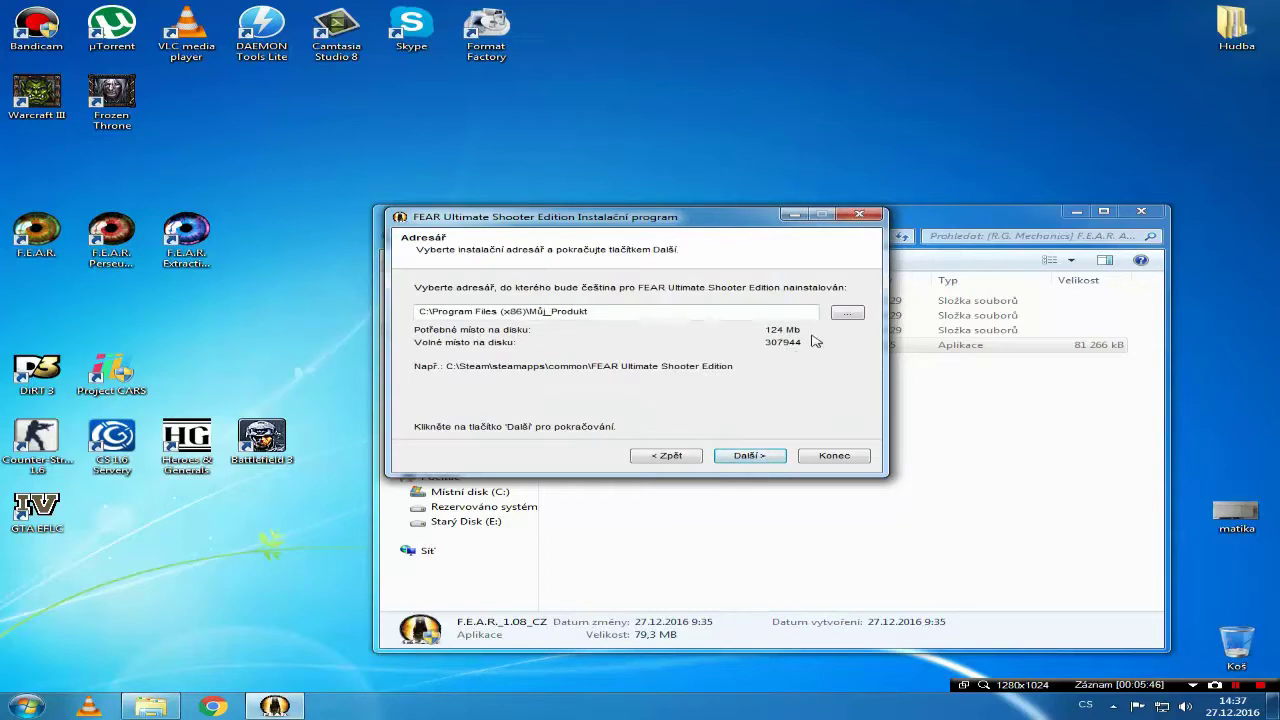
Step: Set the translation's installation folder to C:\Games\F.E.A.R. - Platinum Collection\FEAR
click(848, 315)
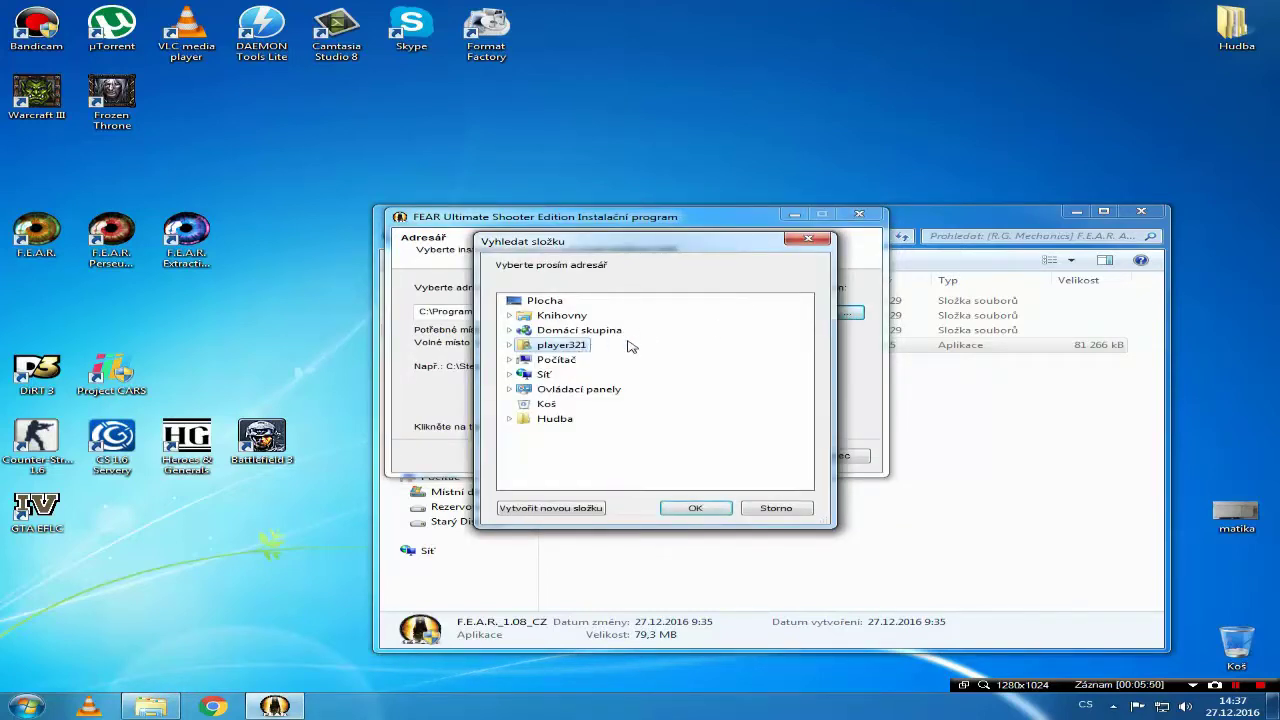
double_click(574, 360)
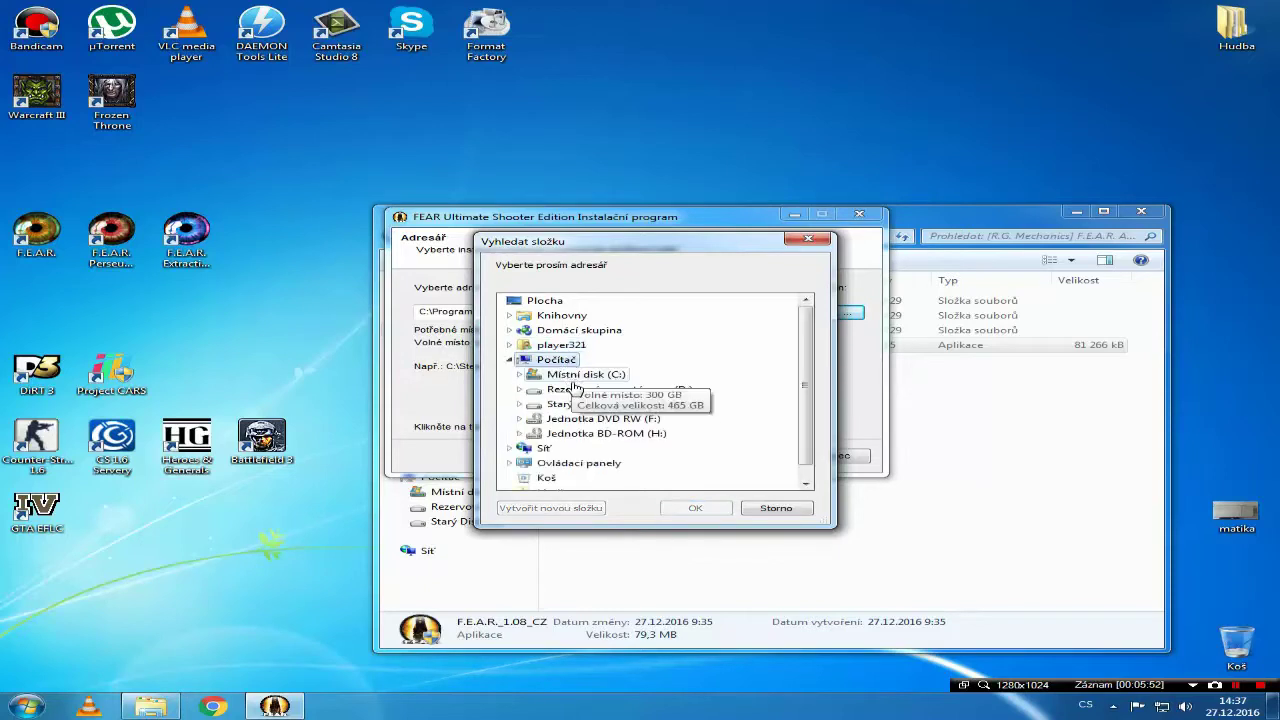
double_click(595, 380)
scroll(590, 360, up, 3)
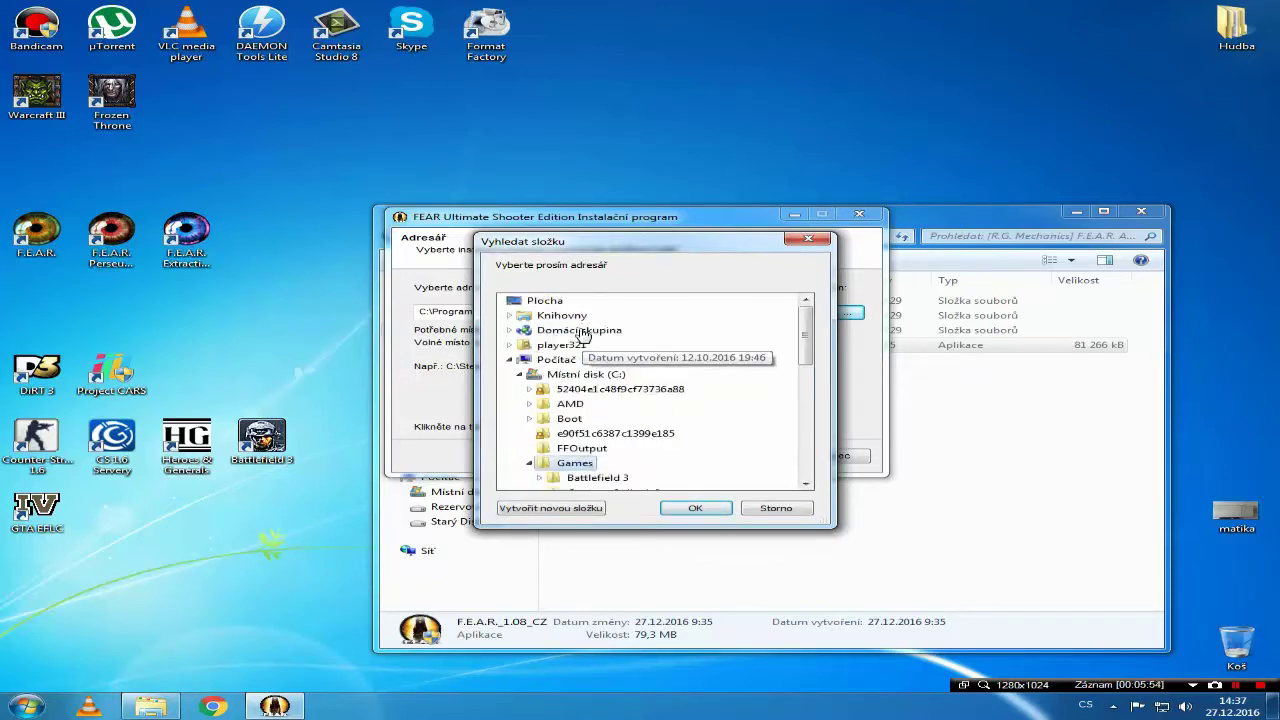
scroll(592, 352, down, 3)
scroll(623, 409, down, 1)
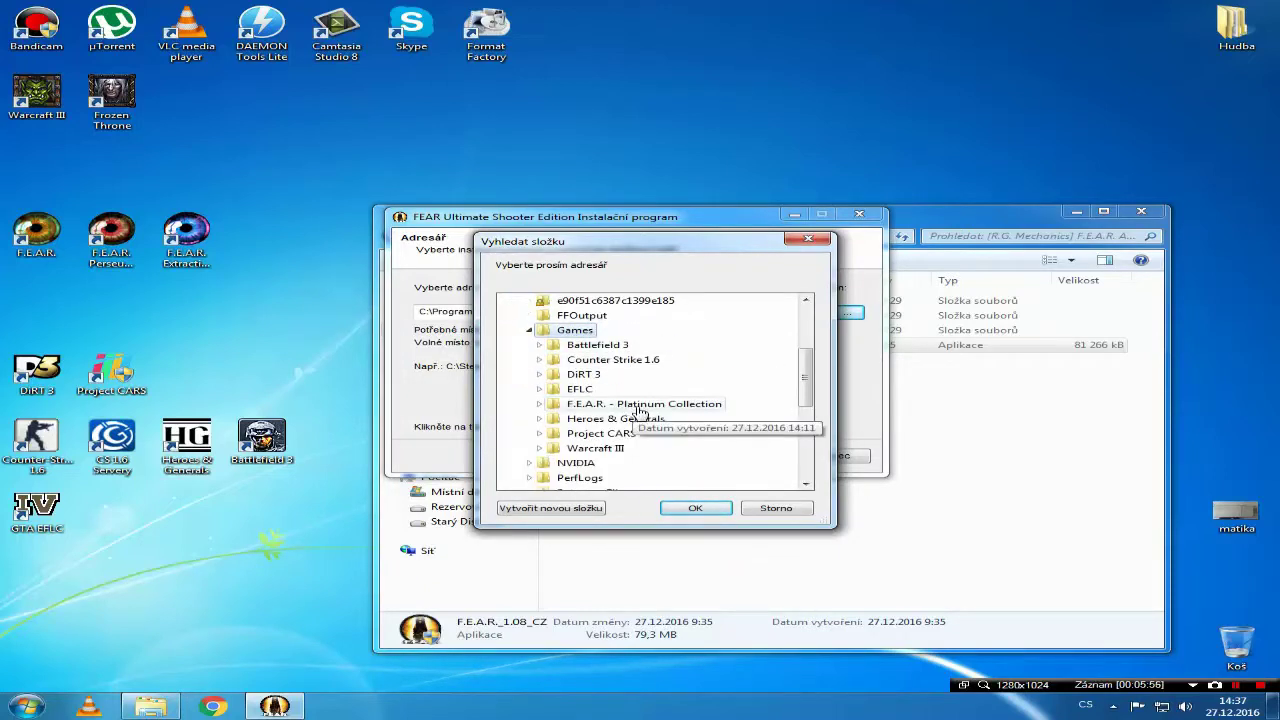
double_click(638, 405)
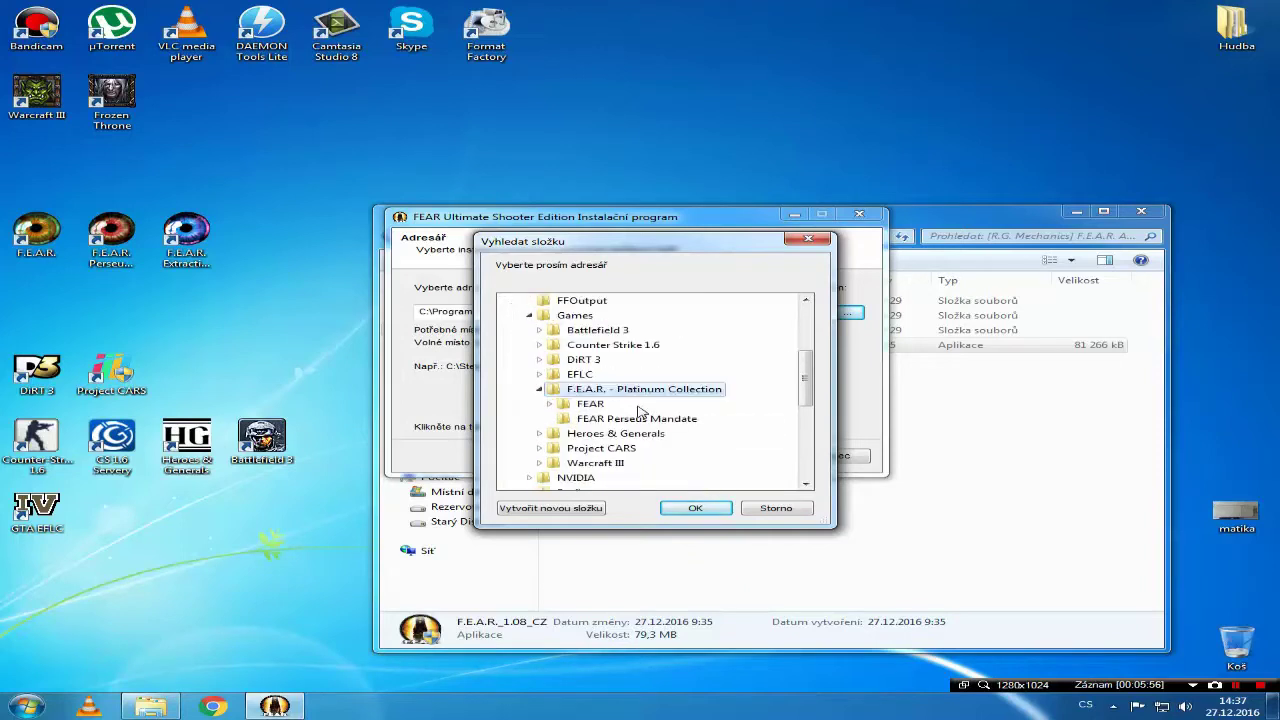
double_click(588, 406)
scroll(620, 423, up, 2)
scroll(620, 423, down, 3)
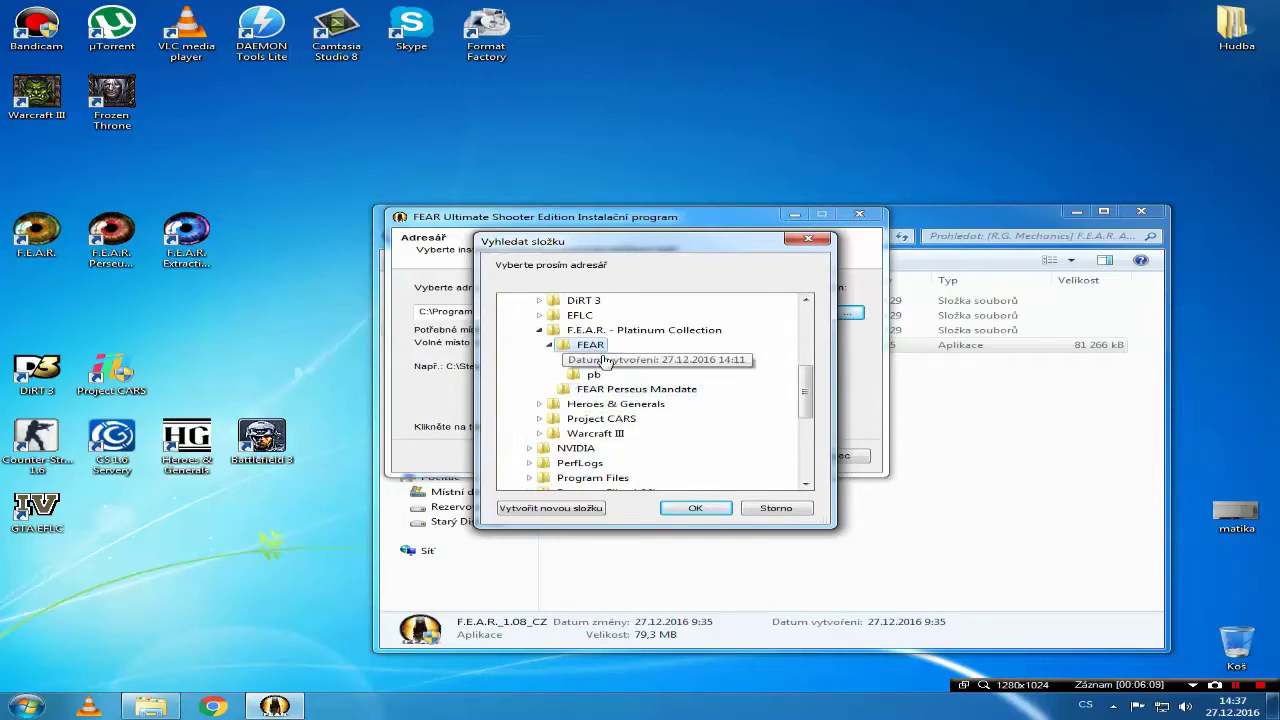
click(695, 510)
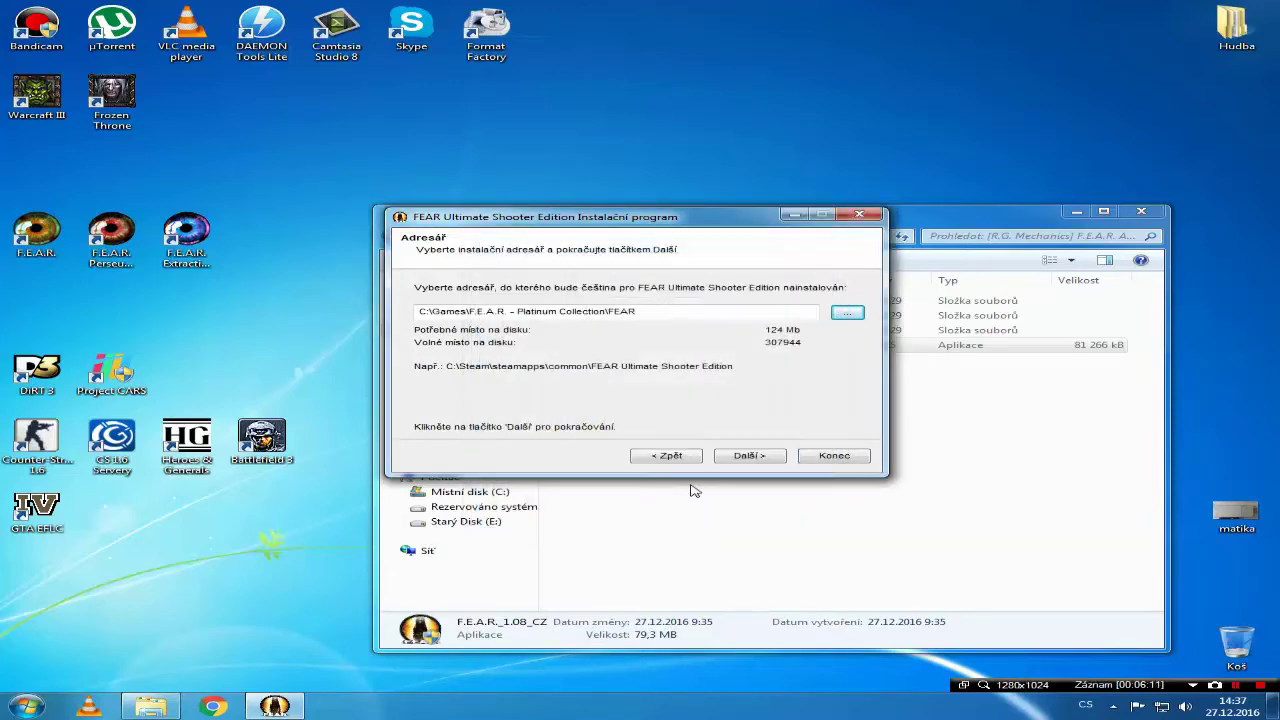
Step: Install the Czech translation, exit its installer and close the Anthology folder window
click(752, 458)
click(752, 457)
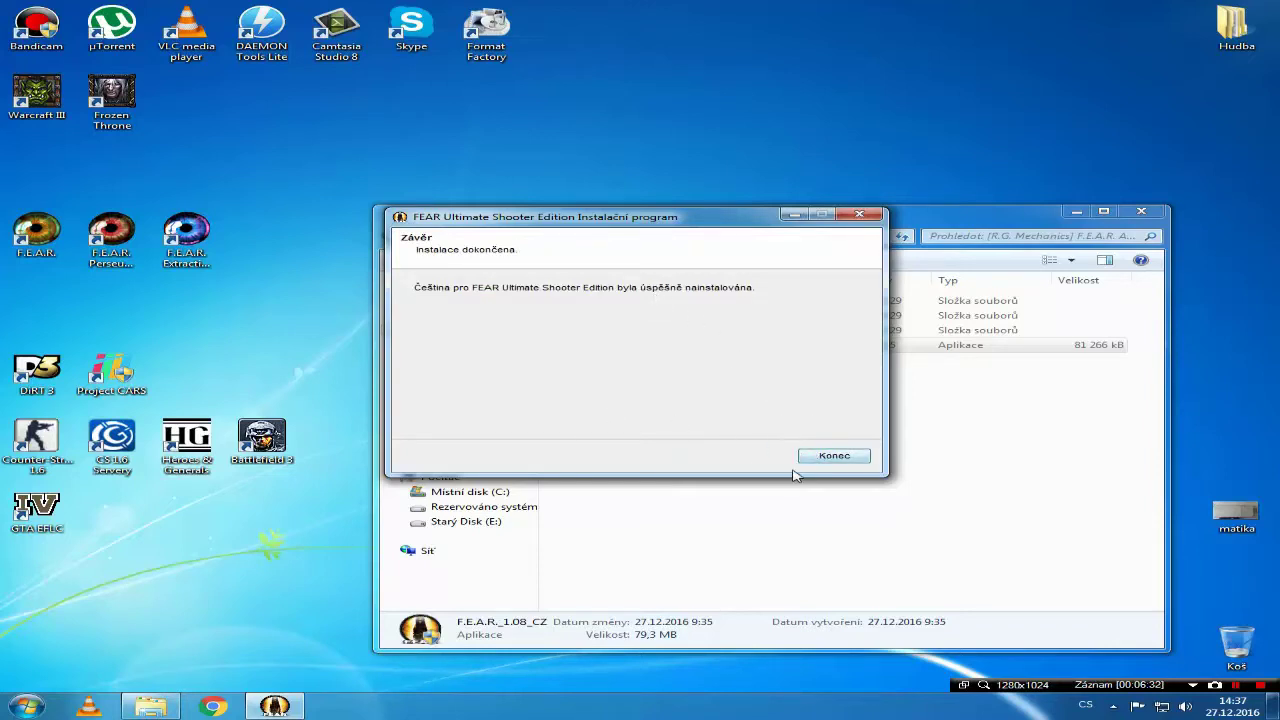
click(823, 459)
click(1145, 213)
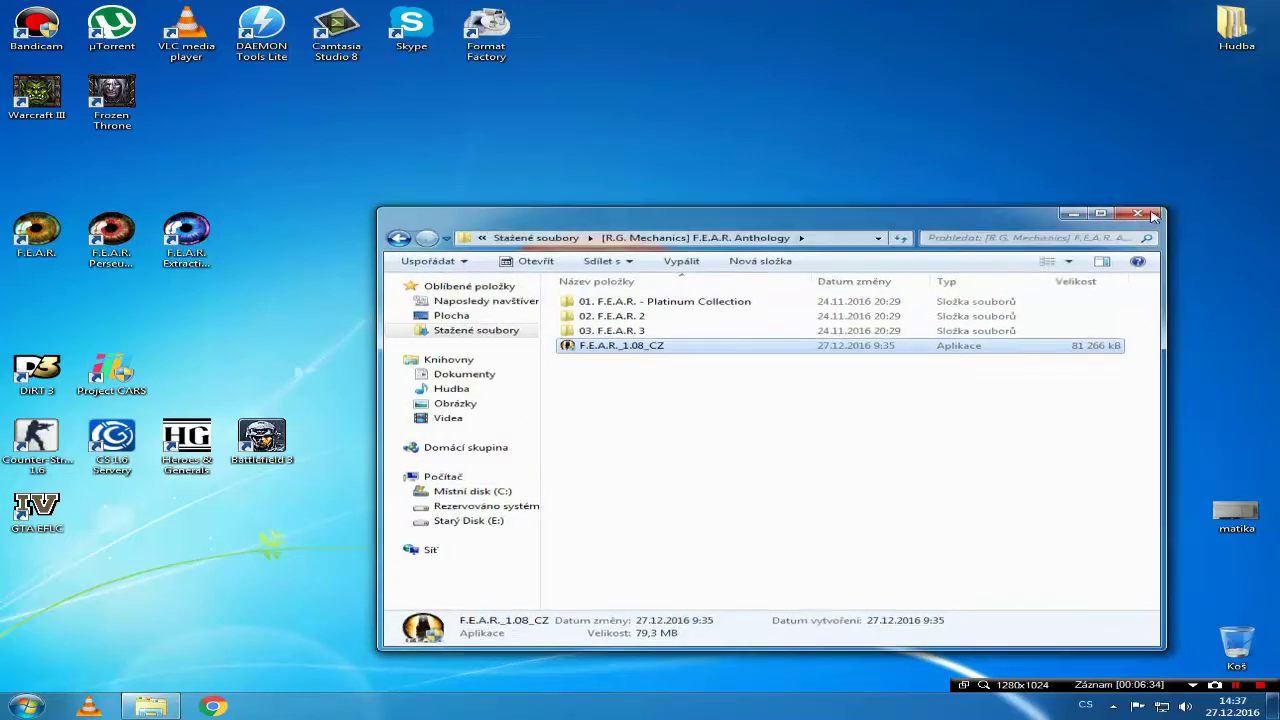
click(57, 236)
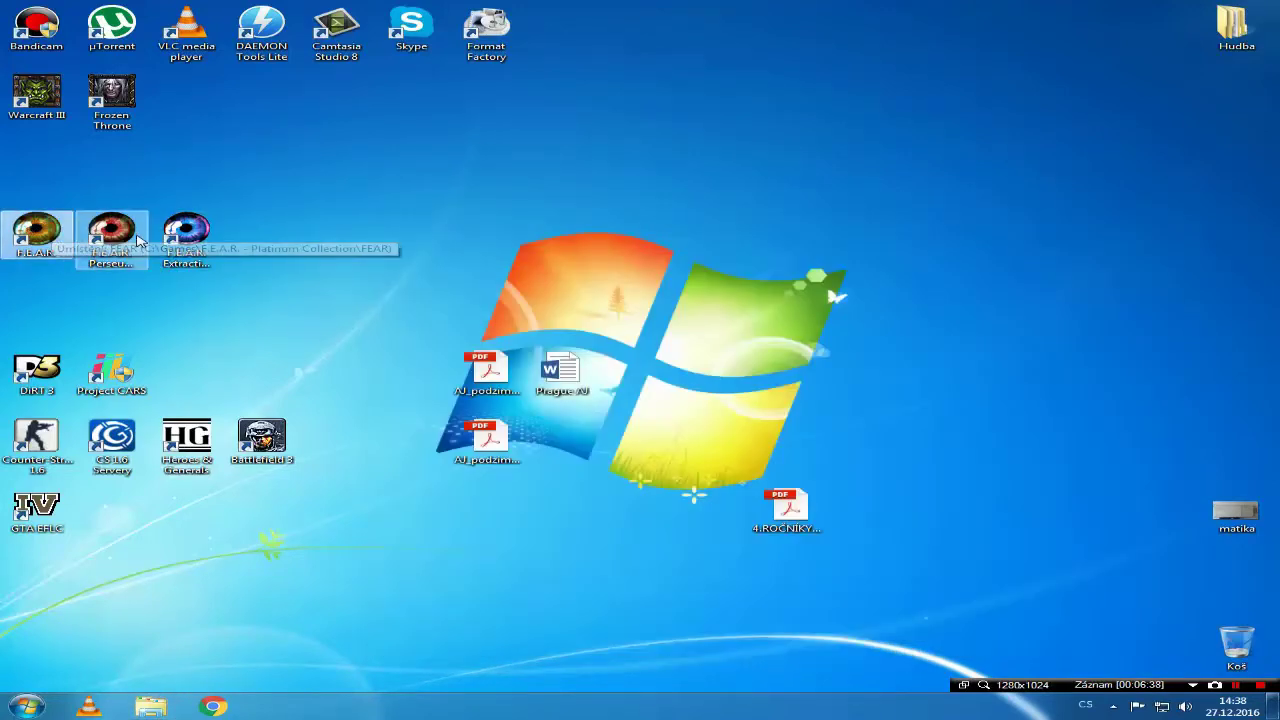
click(181, 235)
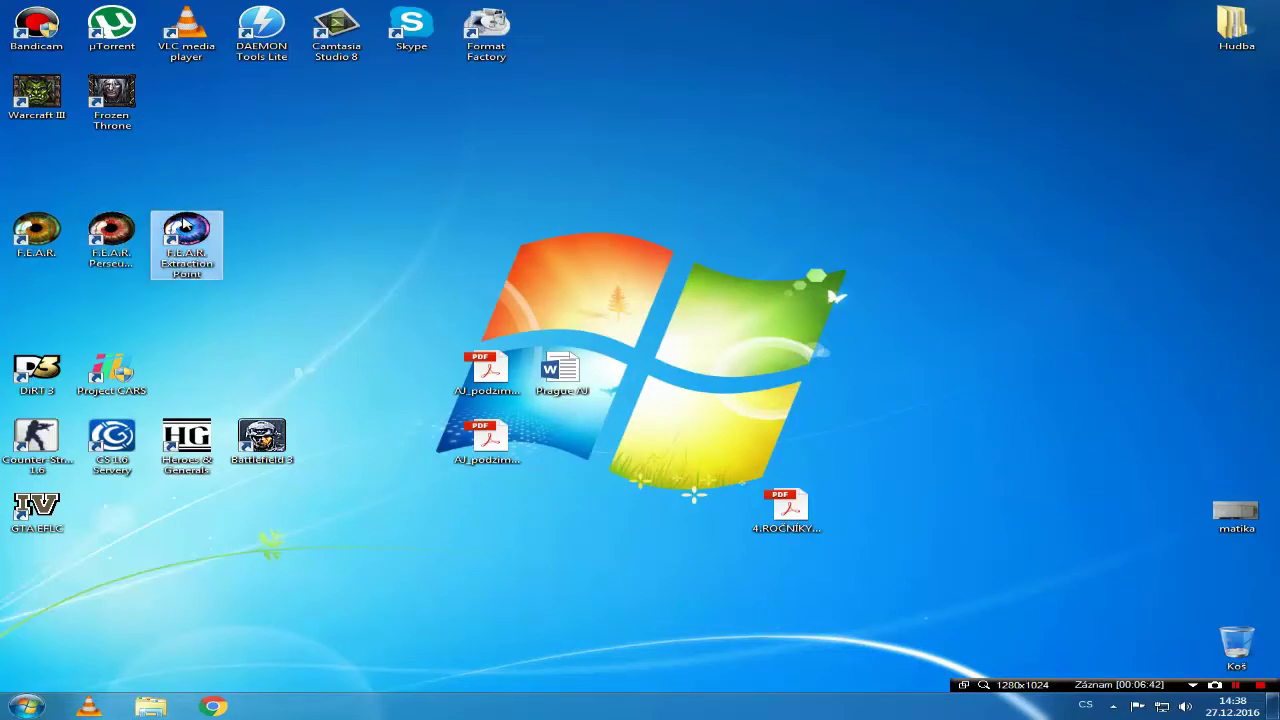
click(111, 237)
click(327, 213)
click(187, 235)
click(341, 215)
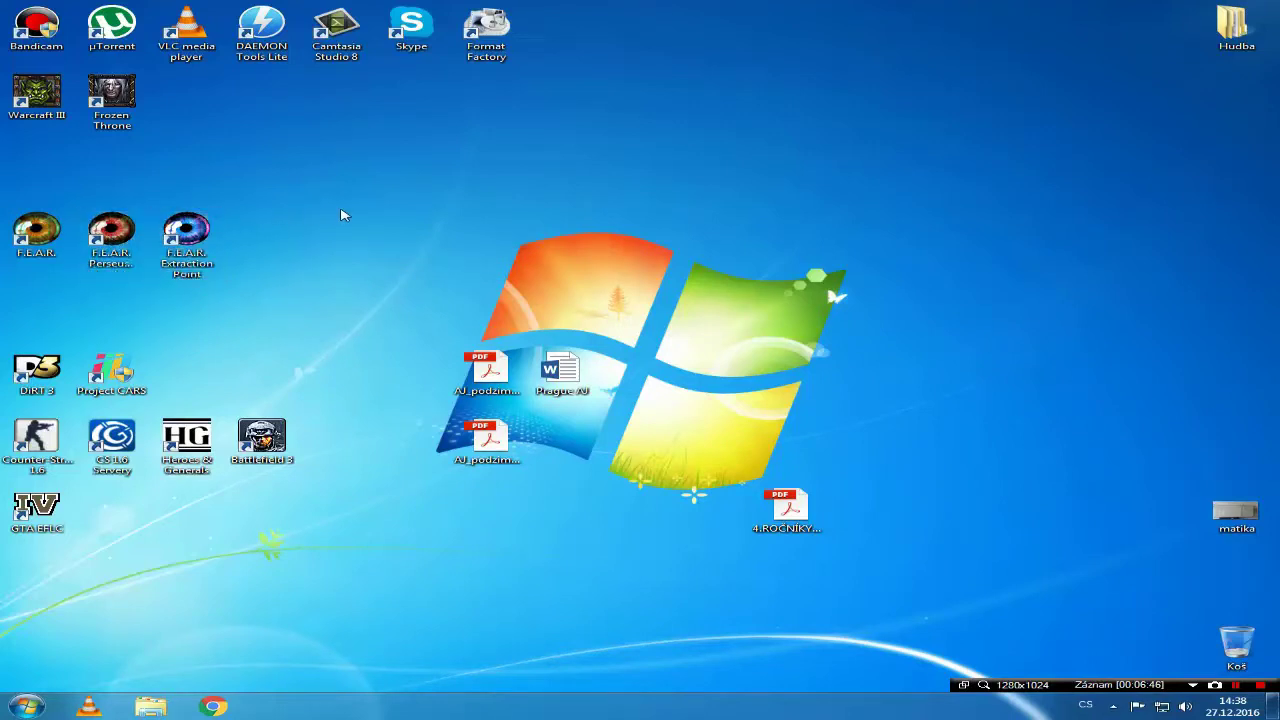
Step: Launch F.E.A.R. from its desktop shortcut and skip the intro video to reach the main menu
click(43, 231)
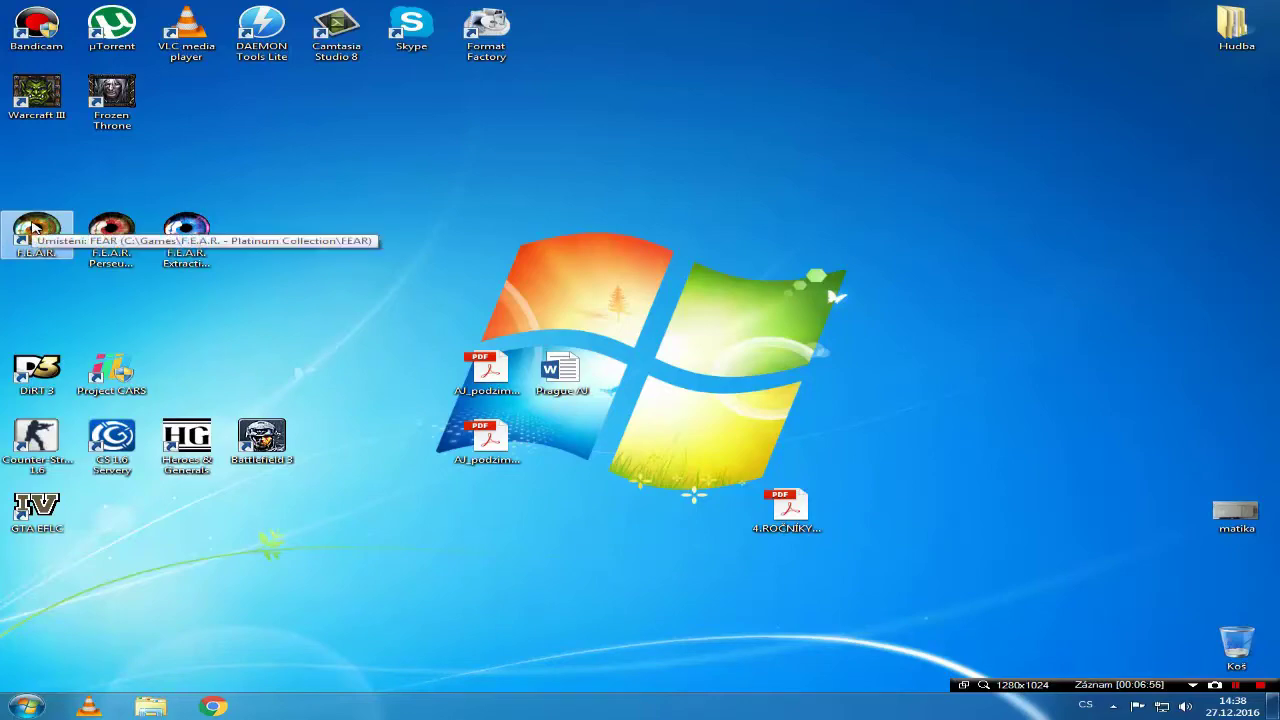
double_click(33, 228)
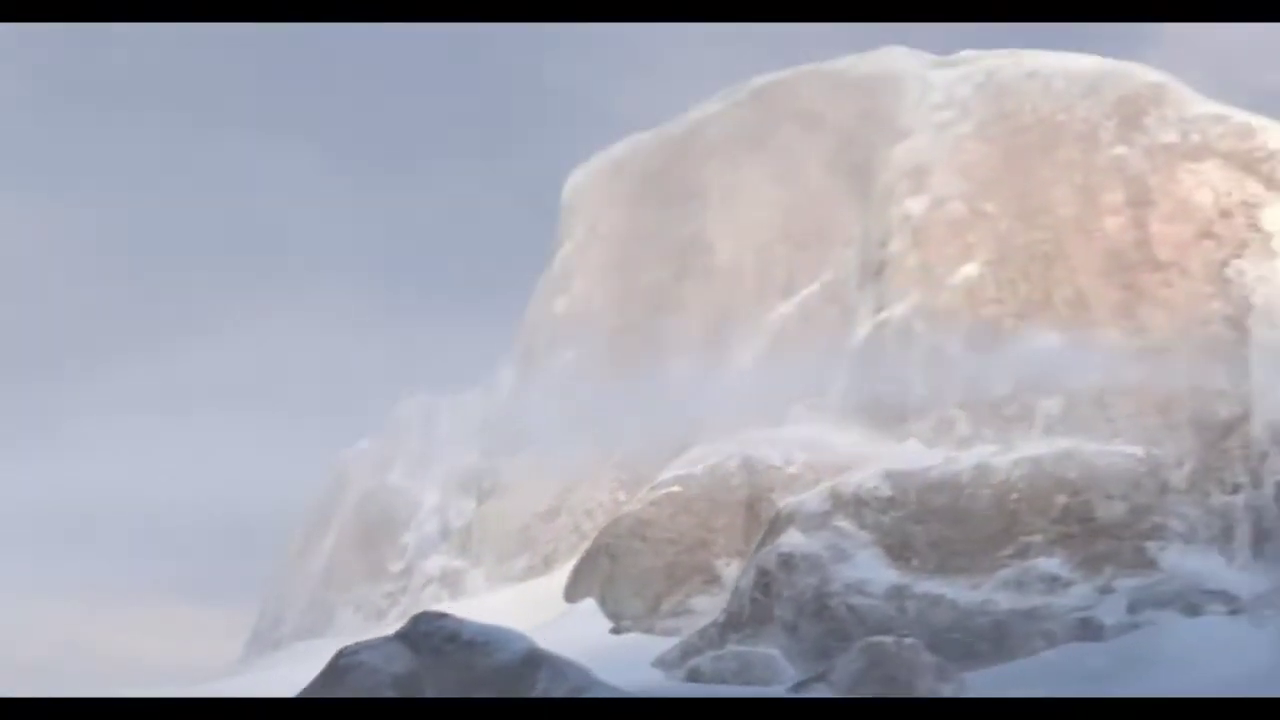
key(Escape)
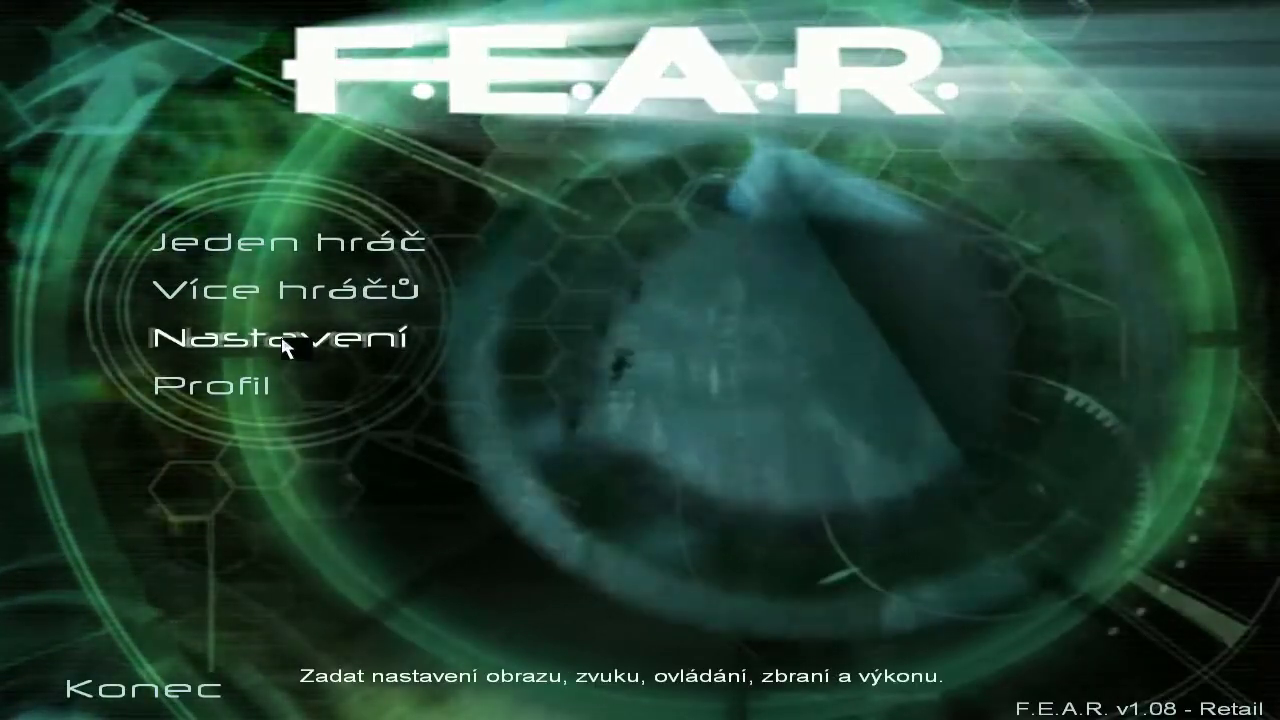
Step: Lower the sound effects volume slightly in the Zvuk settings and view the Ovládání settings before returning to the main menu
click(282, 352)
click(263, 297)
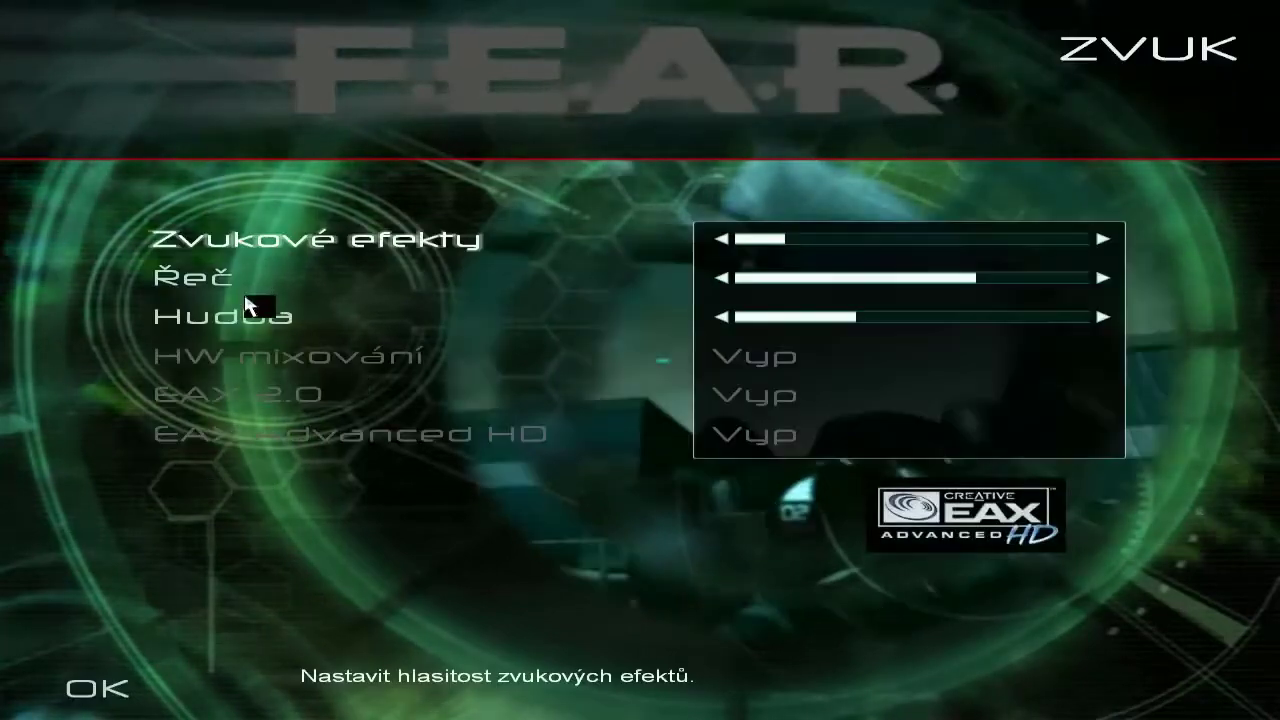
click(737, 245)
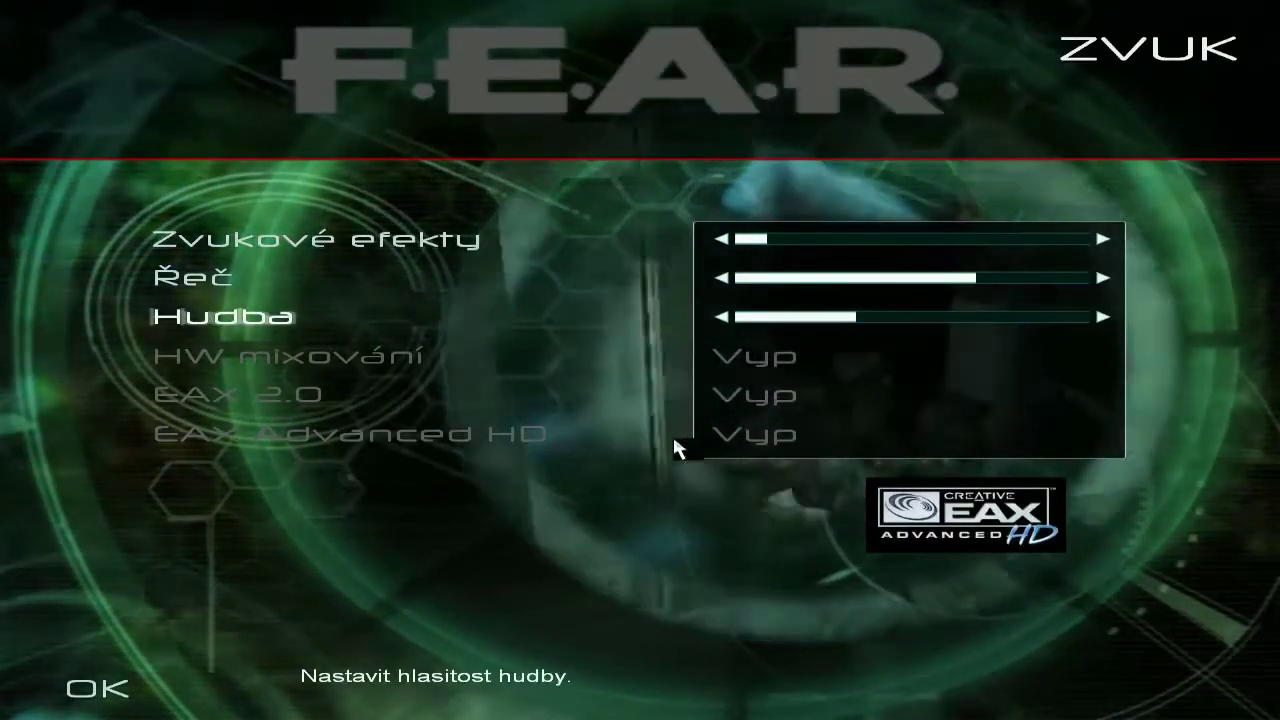
key(Escape)
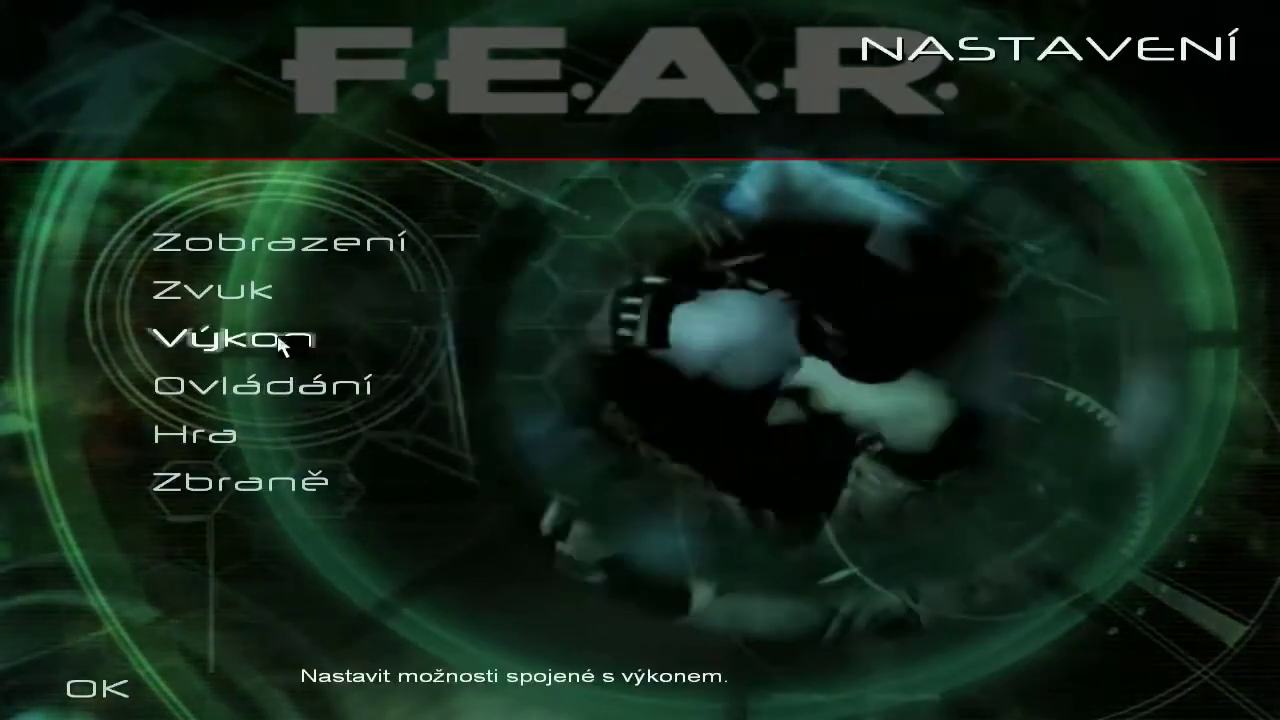
click(290, 393)
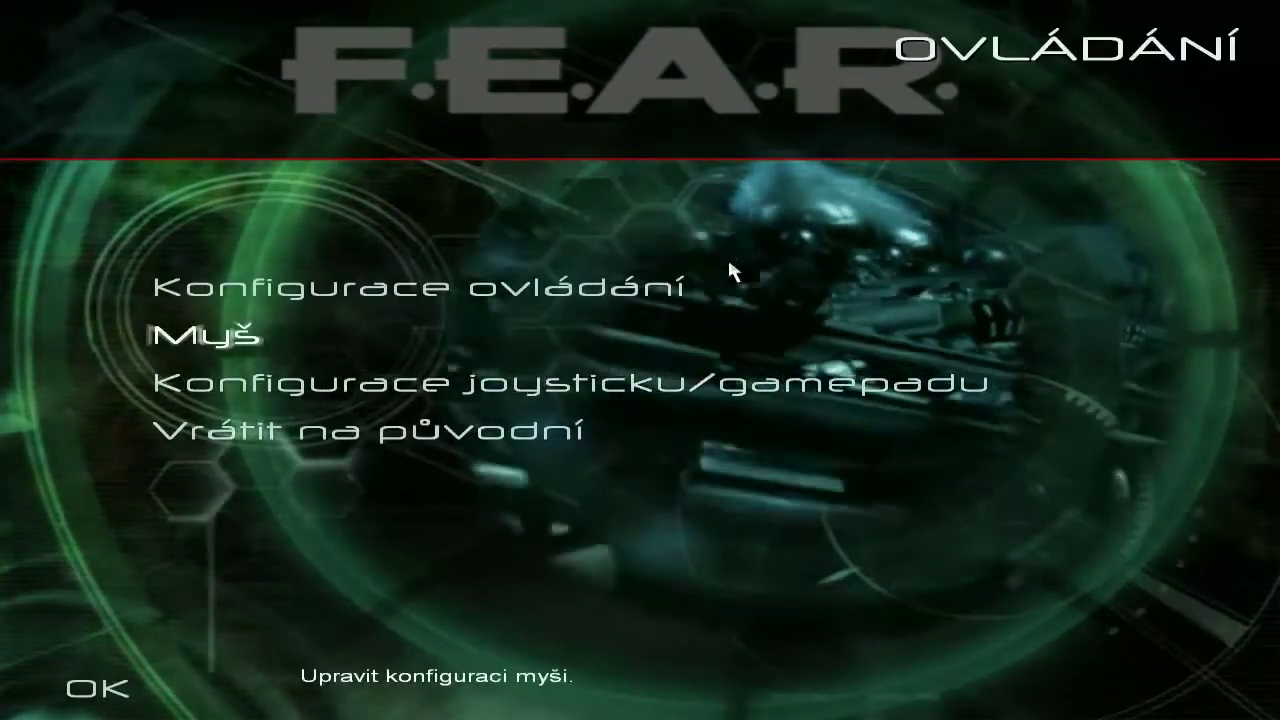
key(Escape)
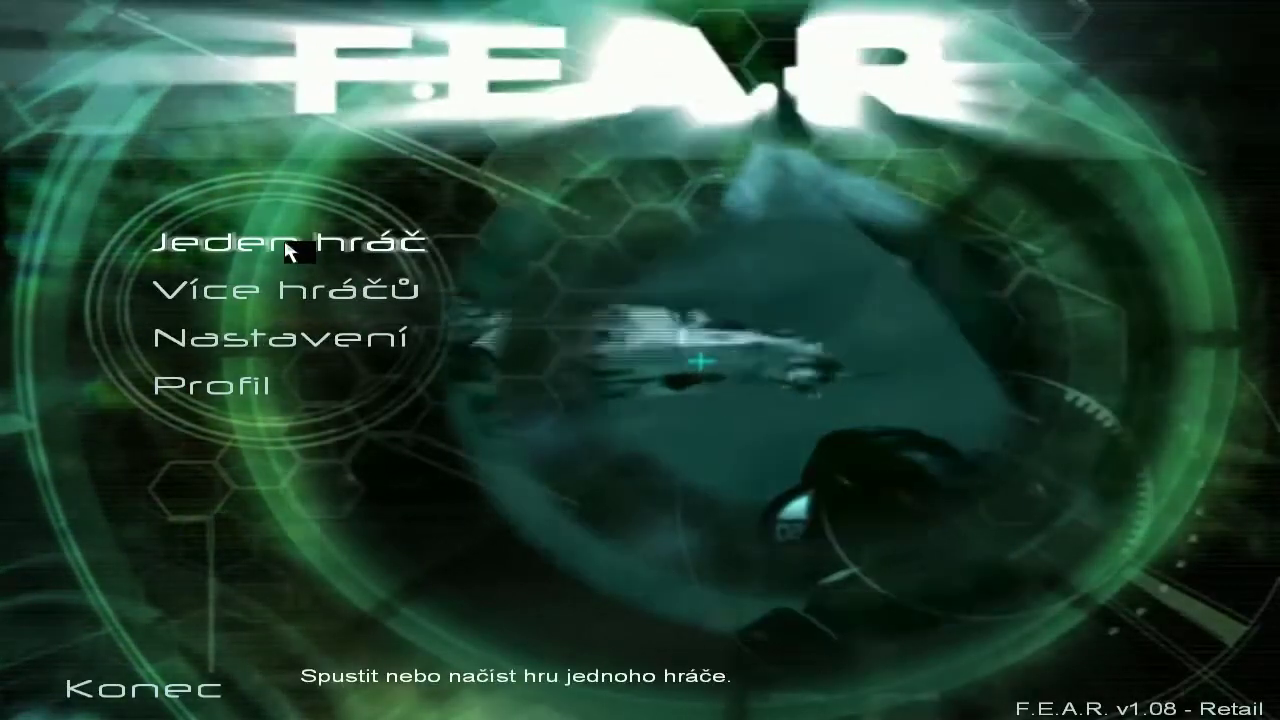
Step: Start a new single-player game at Střední obtížnost and continue past the Úvod mission briefing
click(290, 250)
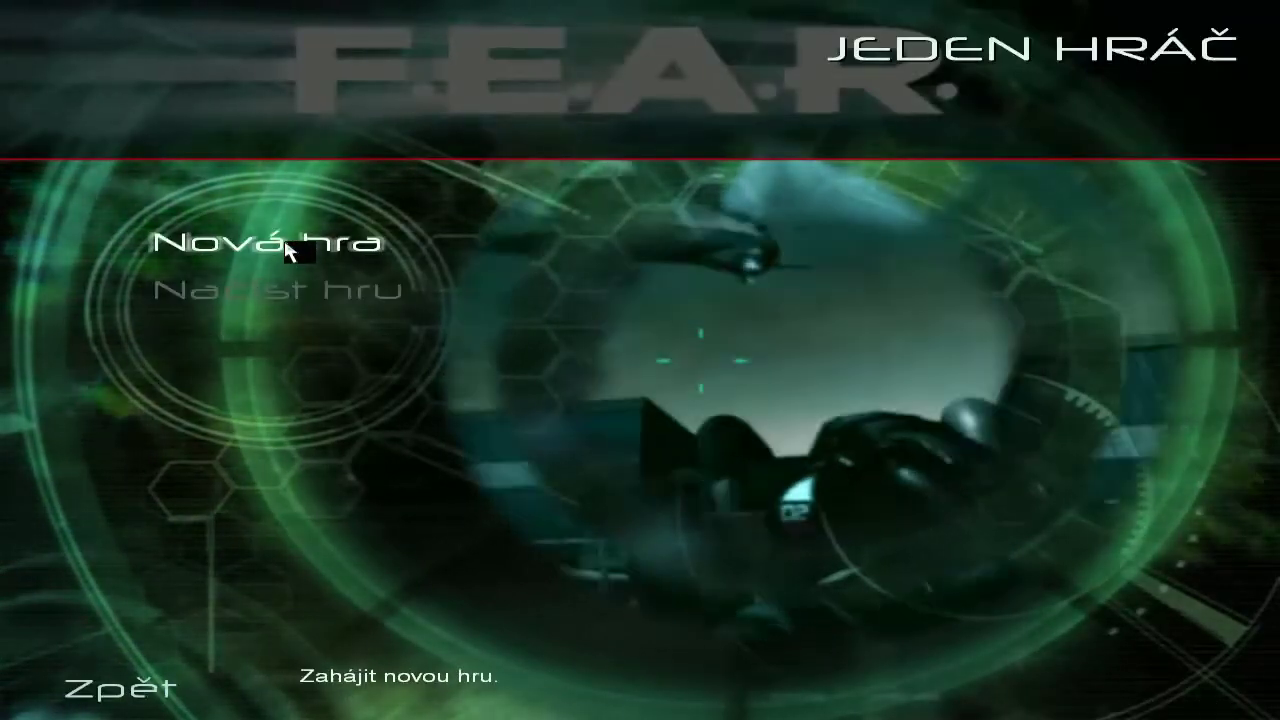
click(288, 249)
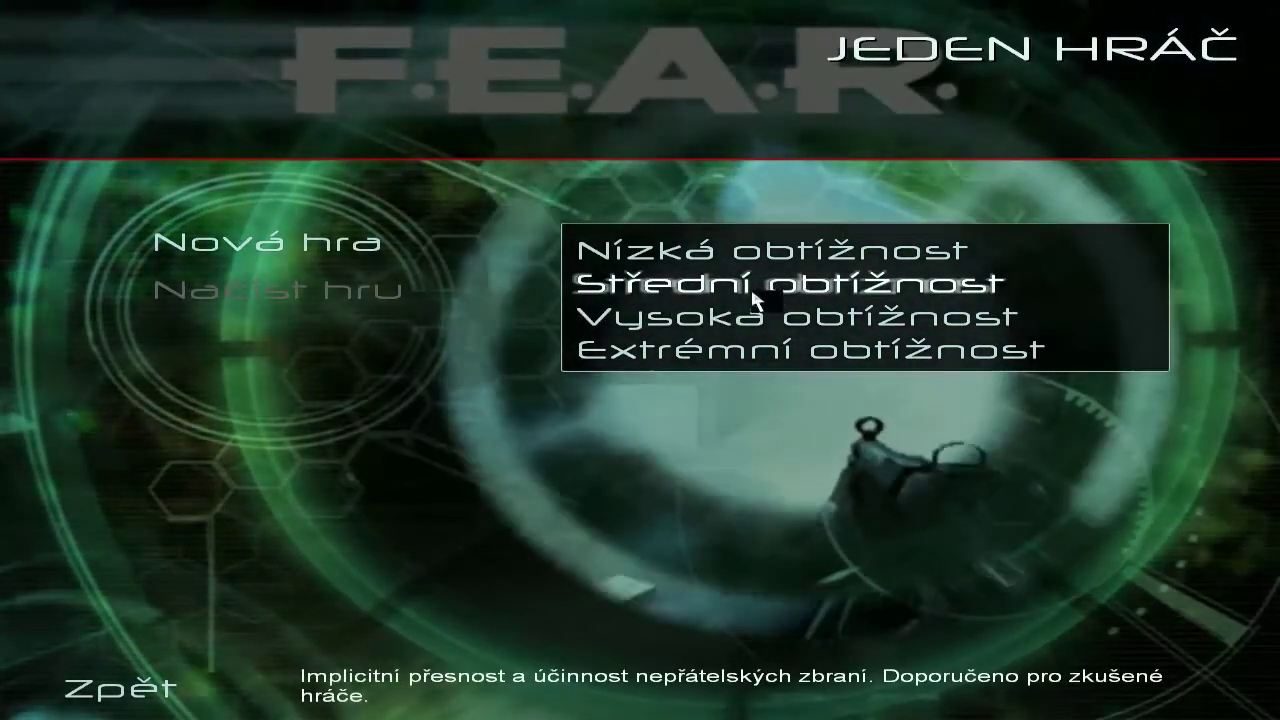
click(686, 285)
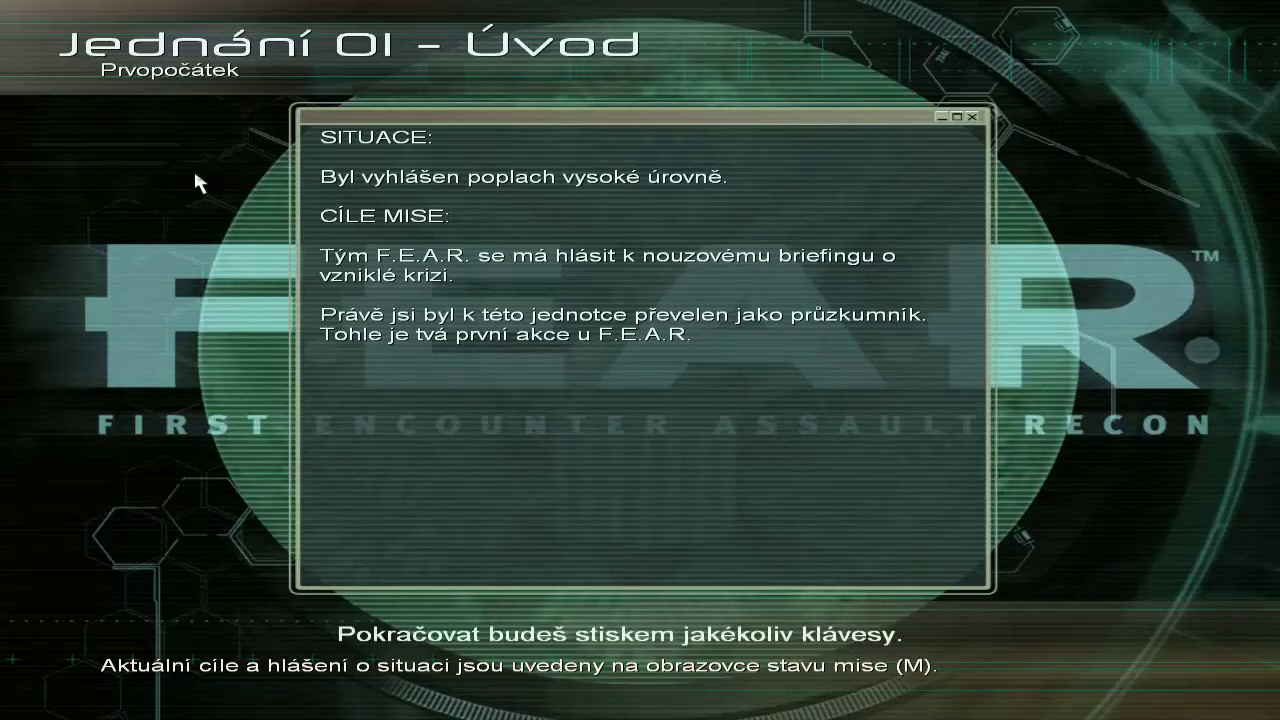
key(space)
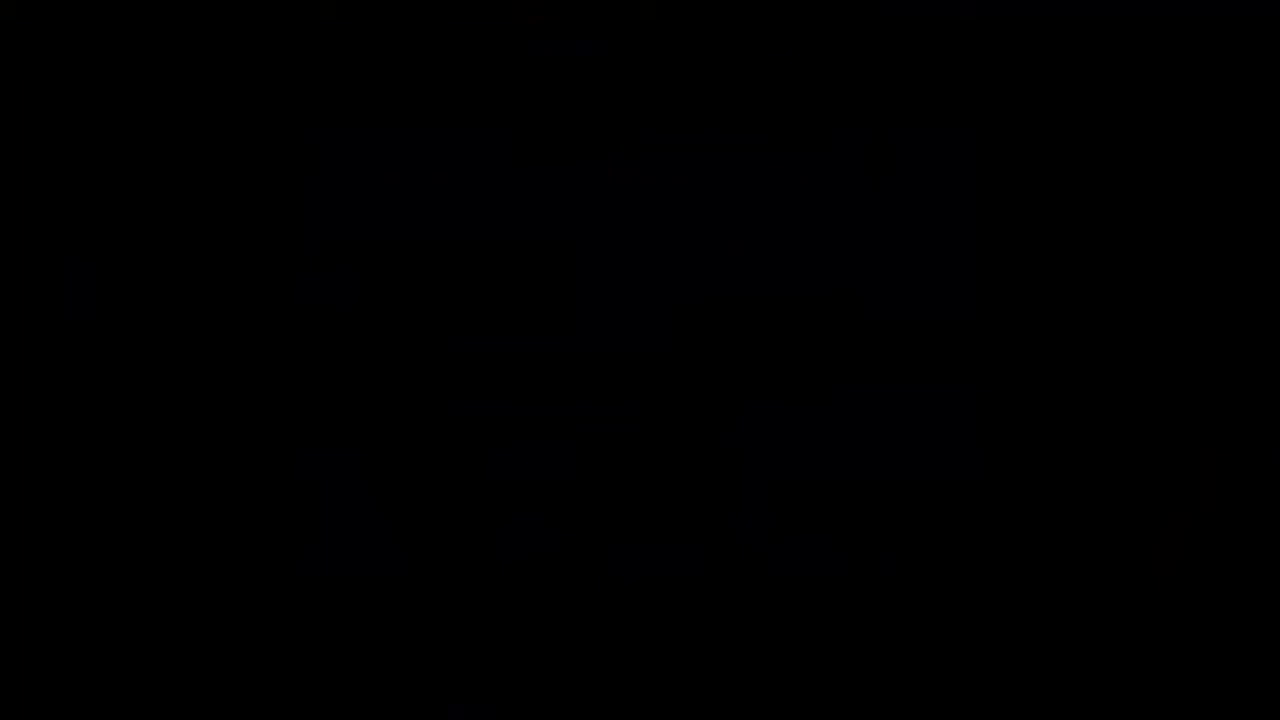